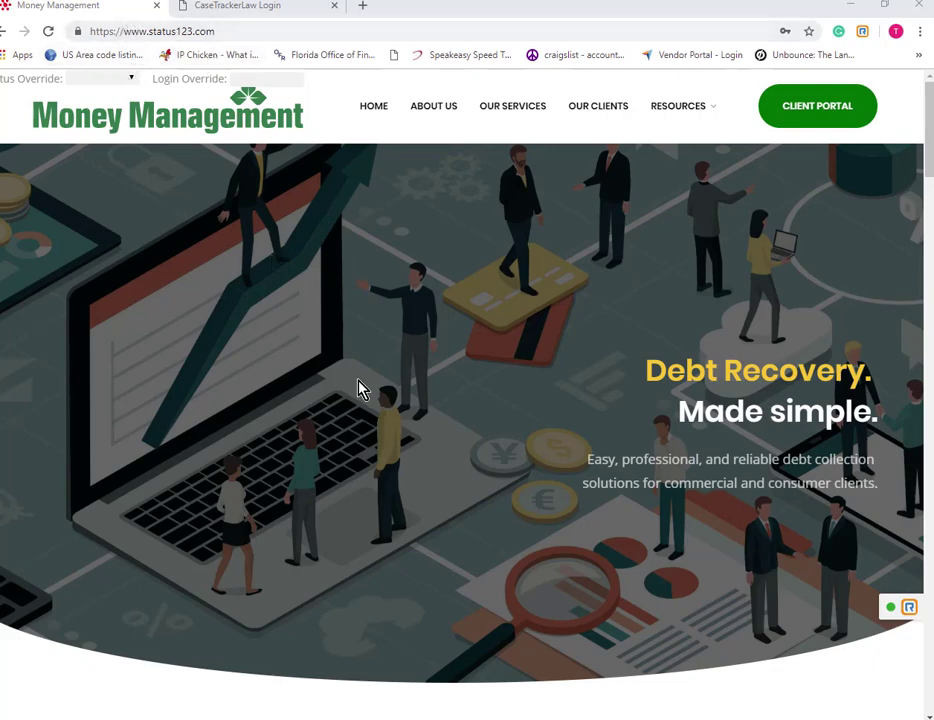
Bring up the Money Management Client Login form, then switch to the CaseTrackerLaw login page.
{"action": "left_click", "coordinate": [806, 106]}
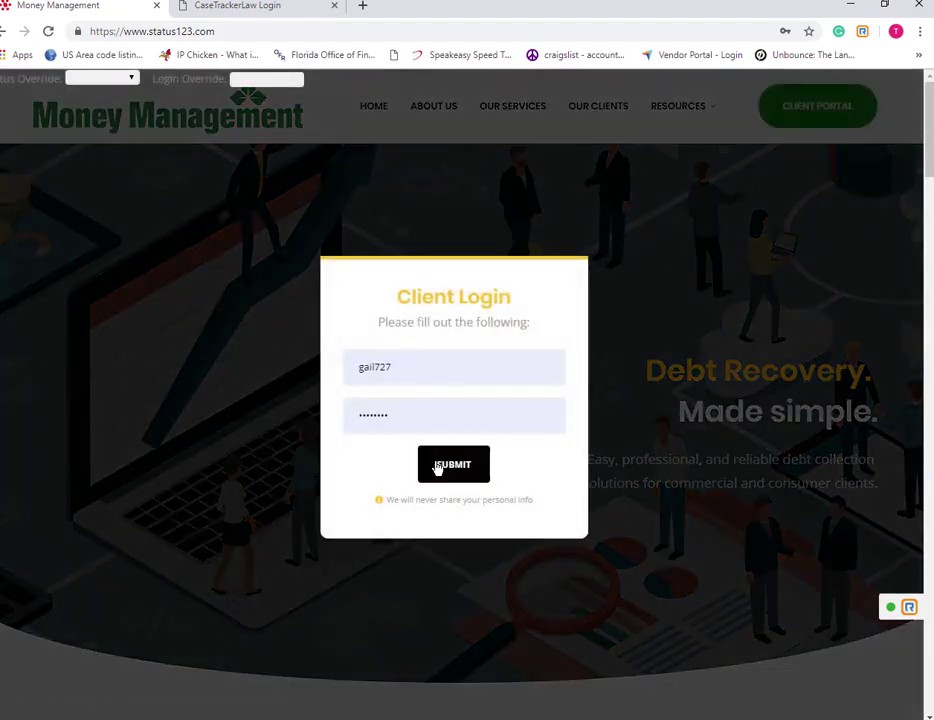
{"action": "left_click", "coordinate": [260, 16]}
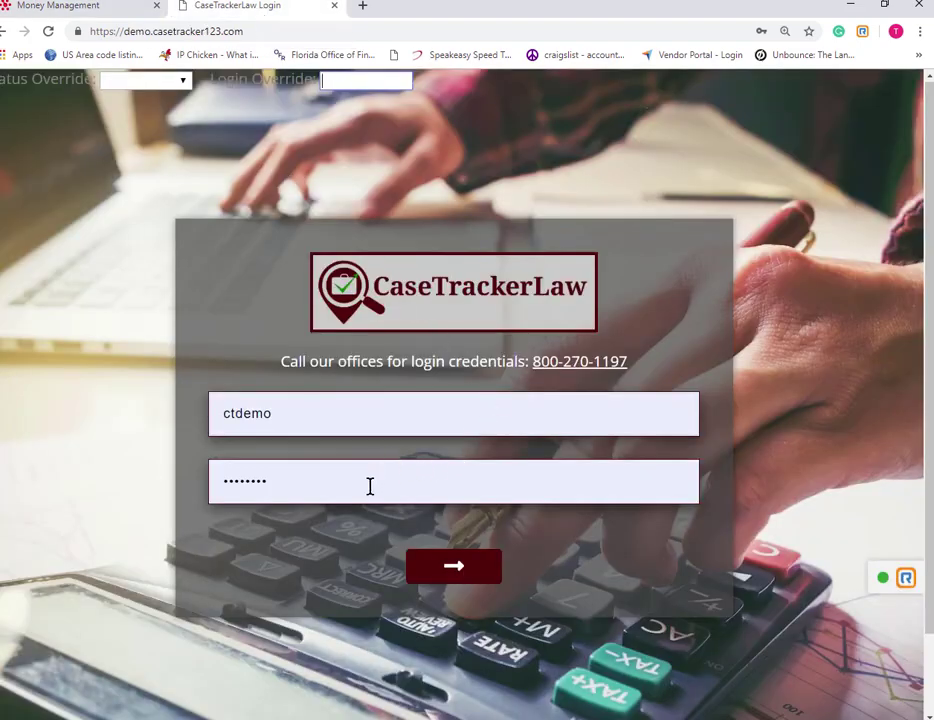
Sign in to the CaseTrackerLaw admin dashboard and list the 23 managed creditors.
{"action": "left_click", "coordinate": [455, 573]}
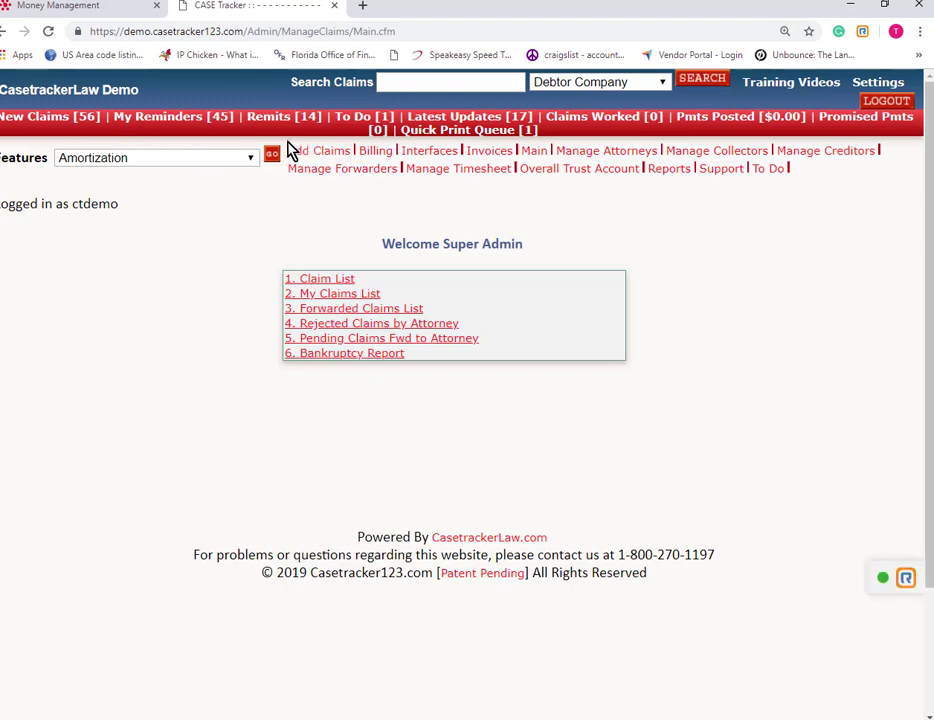
{"action": "left_click", "coordinate": [810, 153]}
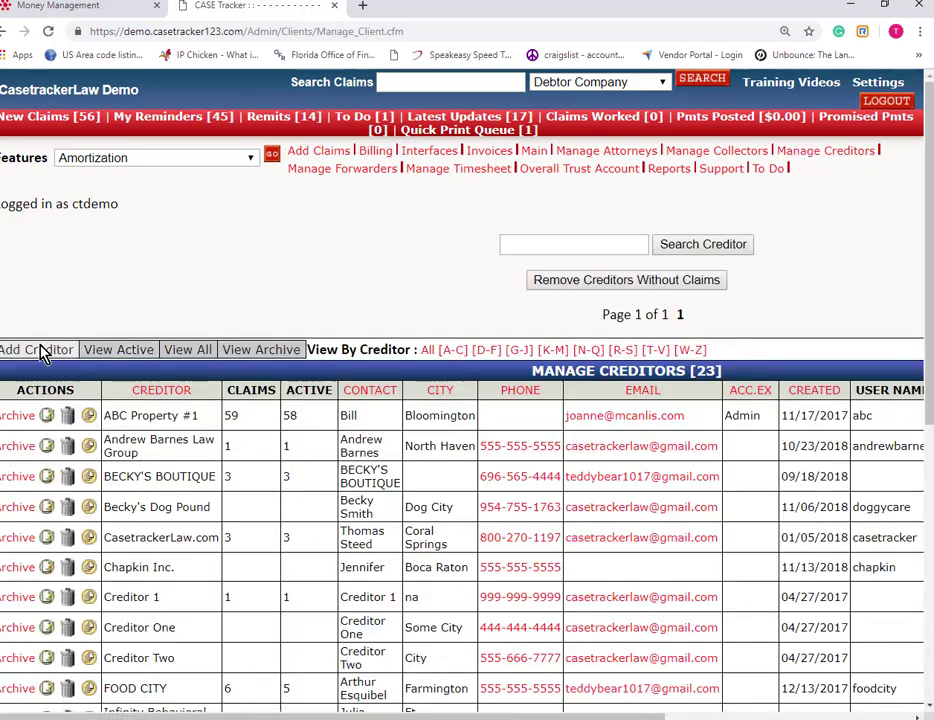
Start a new creditor, leaving payment allocation at System Default and variable collection rates off.
{"action": "left_click", "coordinate": [40, 352]}
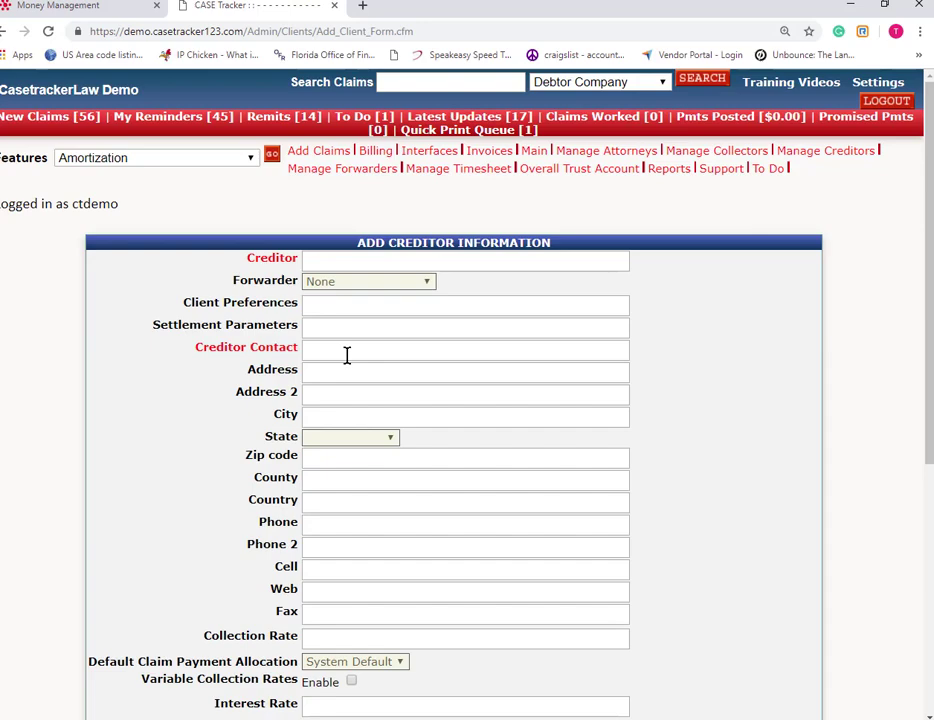
{"action": "scroll", "coordinate": [340, 360], "scroll_direction": "down", "scroll_amount": 3}
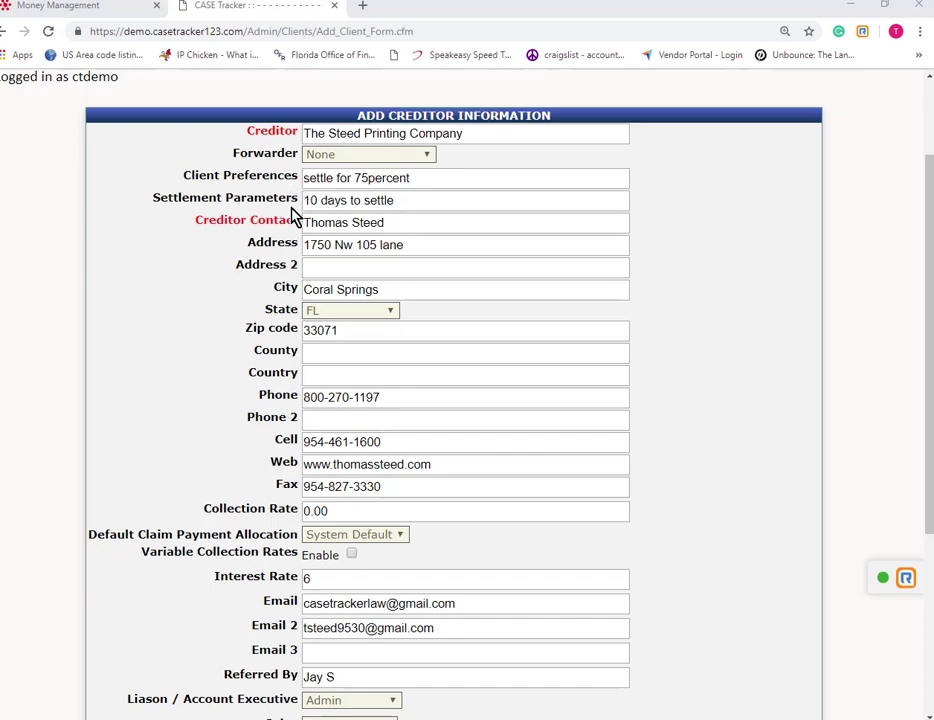
{"action": "scroll", "coordinate": [300, 230], "scroll_direction": "down", "scroll_amount": 2}
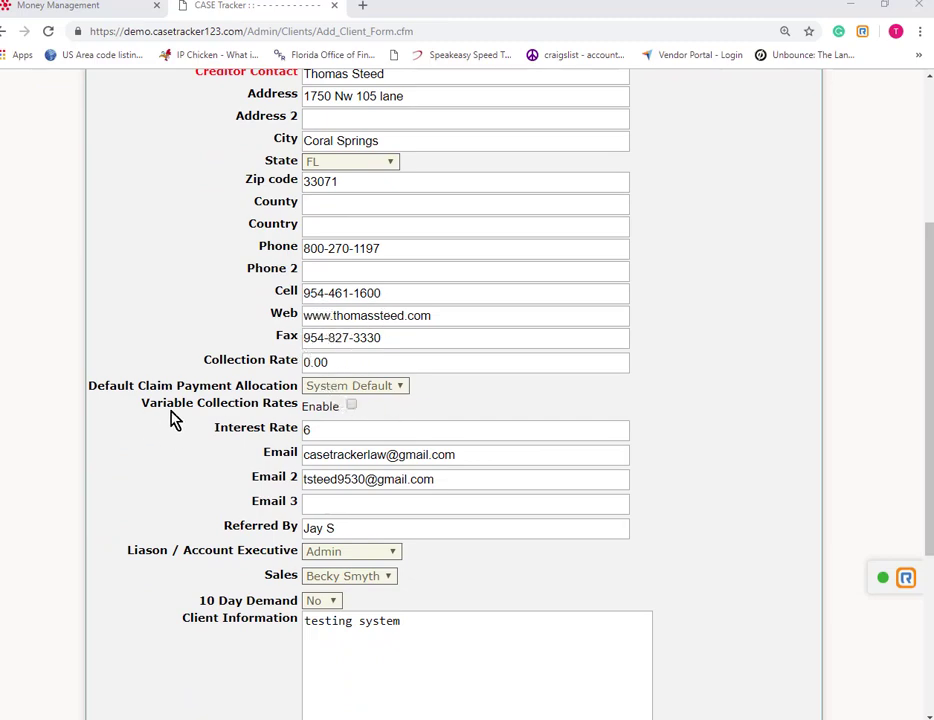
{"action": "left_click", "coordinate": [403, 393]}
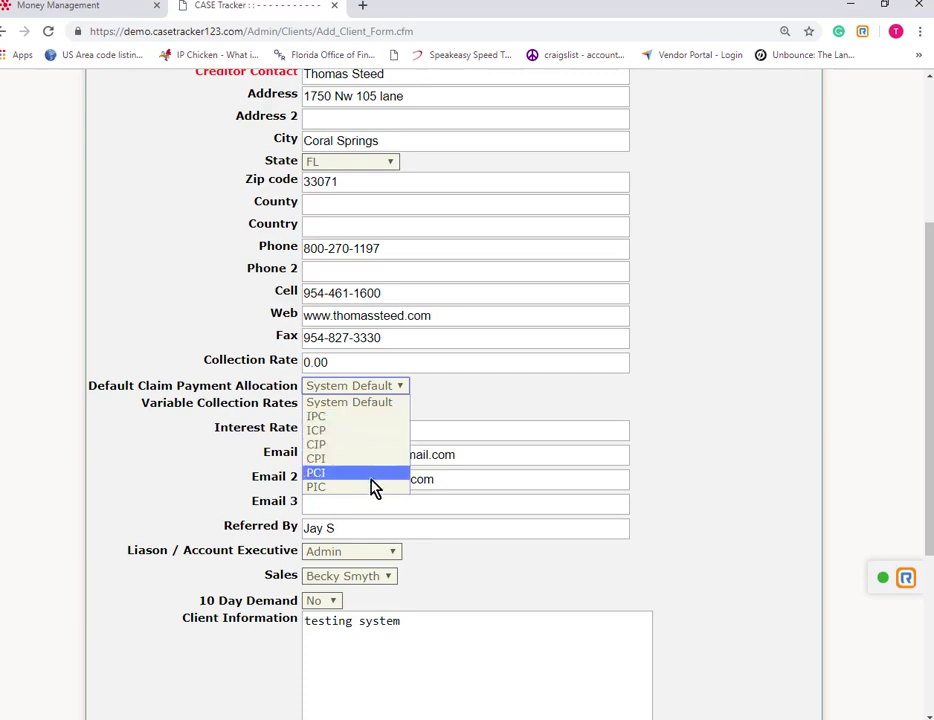
{"action": "left_click", "coordinate": [488, 399]}
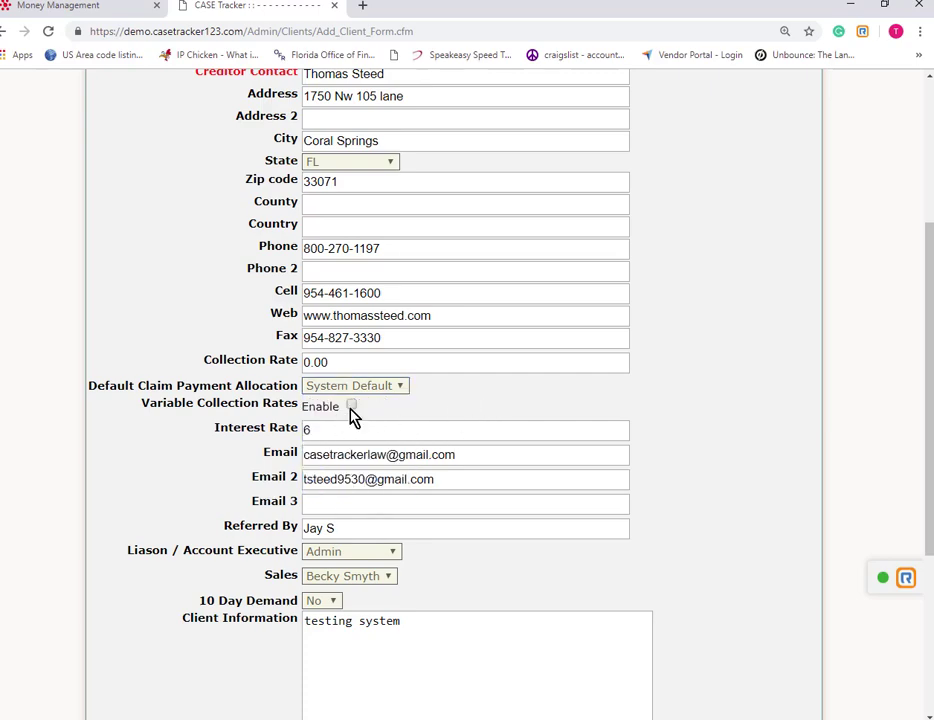
{"action": "left_click", "coordinate": [352, 406]}
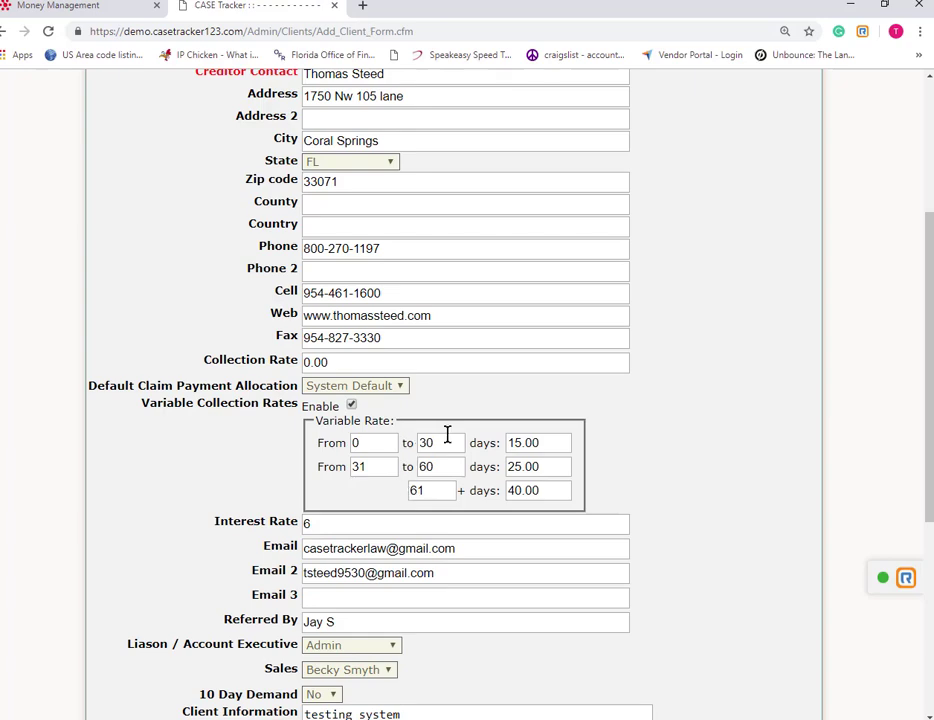
{"action": "left_click", "coordinate": [352, 406]}
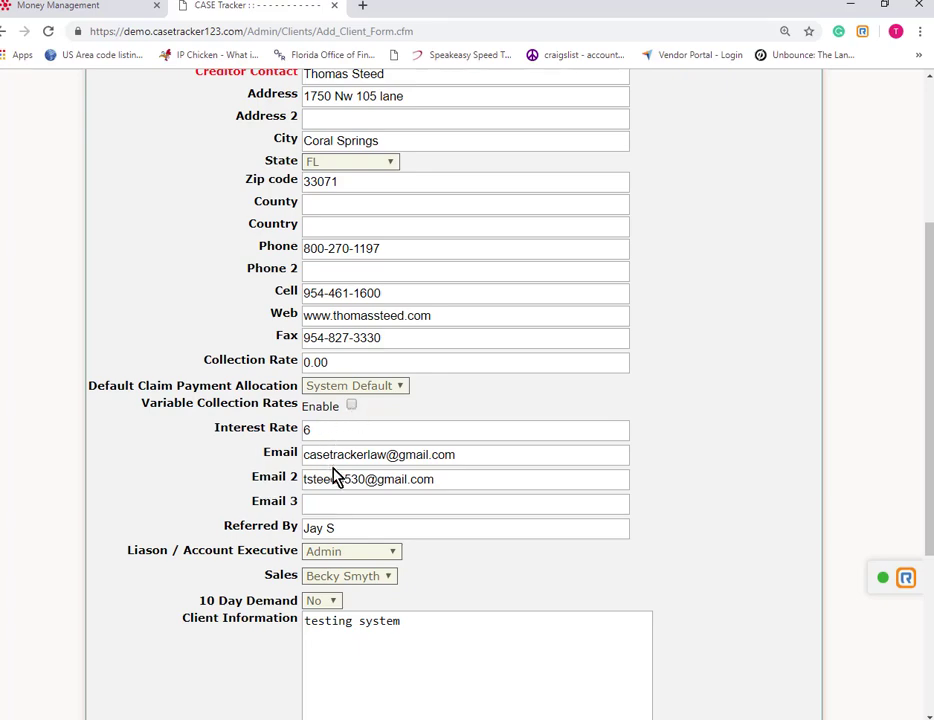
Change the creditor's collection rate to 15 and keep 10 Day Demand at No.
{"action": "scroll", "coordinate": [335, 478], "scroll_direction": "down", "scroll_amount": 1}
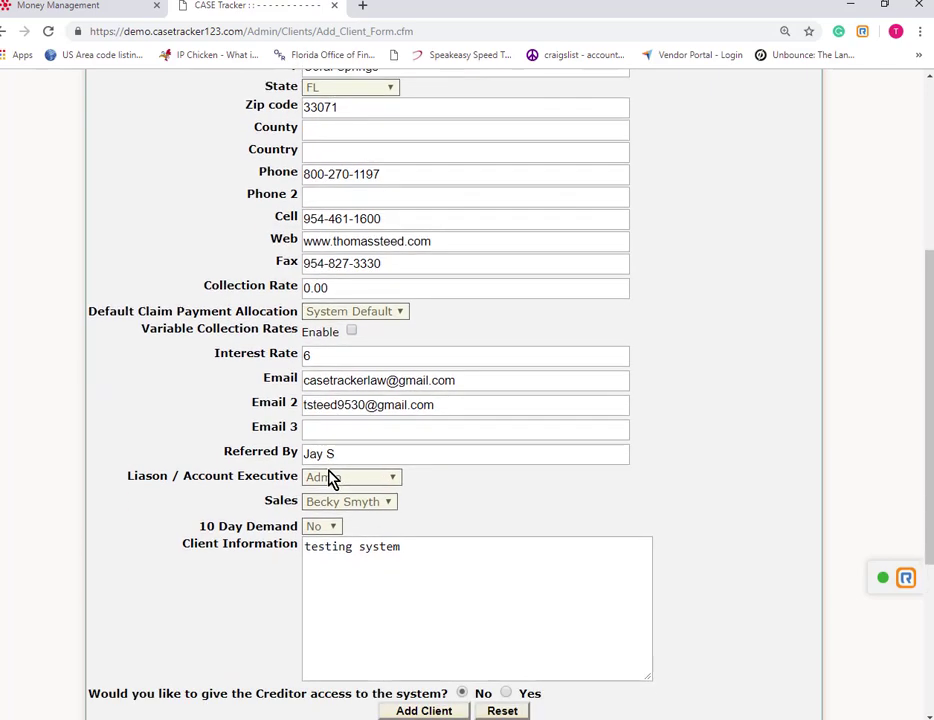
{"action": "scroll", "coordinate": [330, 478], "scroll_direction": "down", "scroll_amount": 1}
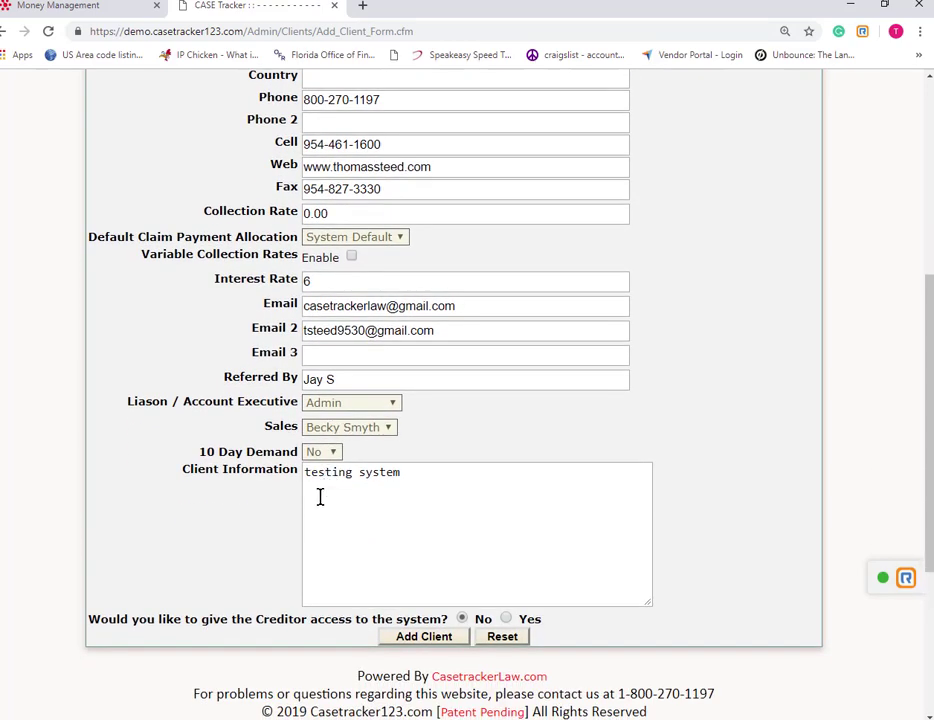
{"action": "left_click_drag", "start_coordinate": [327, 213], "coordinate": [298, 216]}
{"action": "type", "text": "15"}
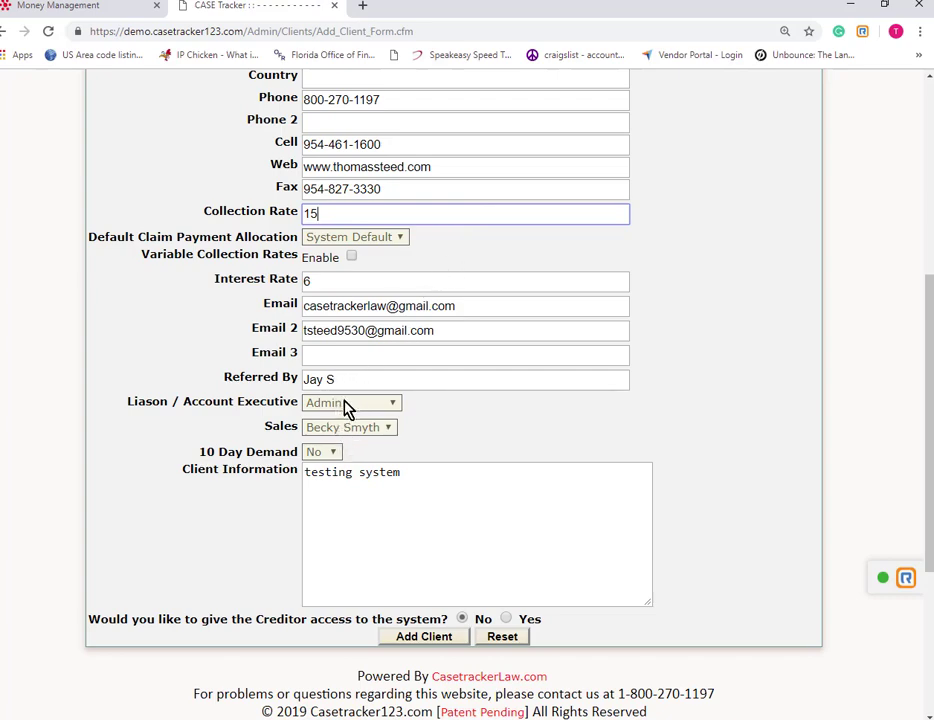
{"action": "left_click", "coordinate": [335, 458]}
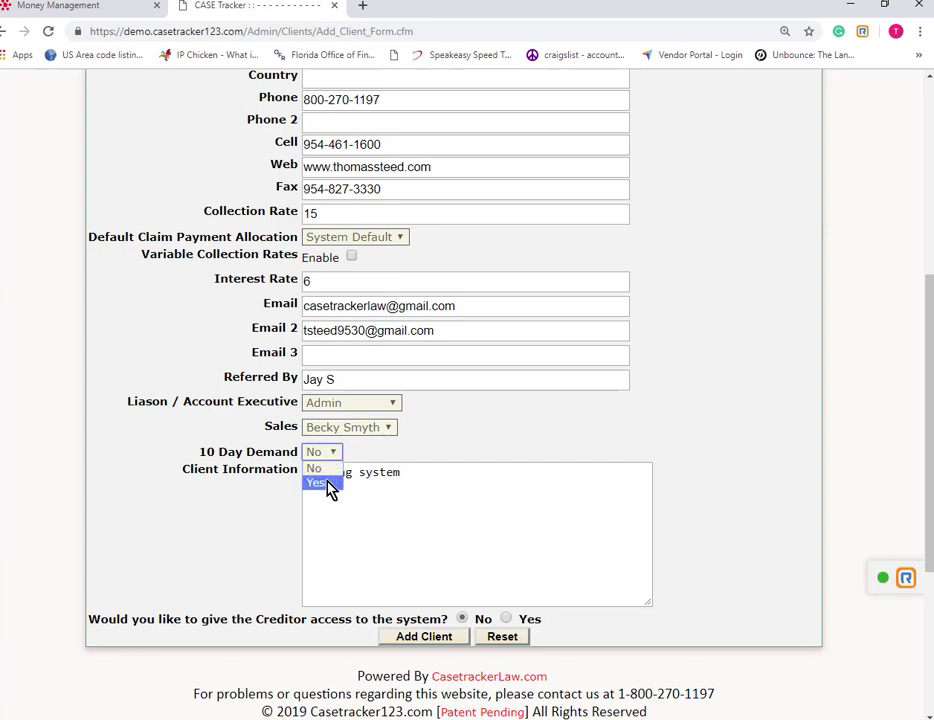
{"action": "left_click", "coordinate": [328, 469]}
Grant creditor access, save the creditor, and submit a new username and password in Assign User ID.
{"action": "left_click", "coordinate": [506, 618]}
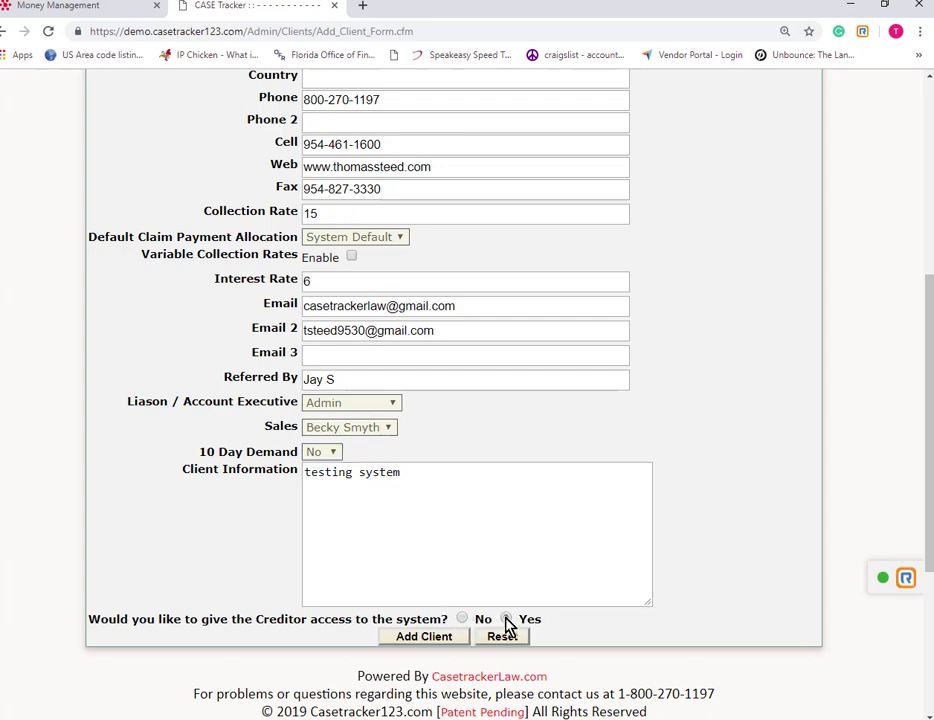
{"action": "left_click", "coordinate": [424, 637]}
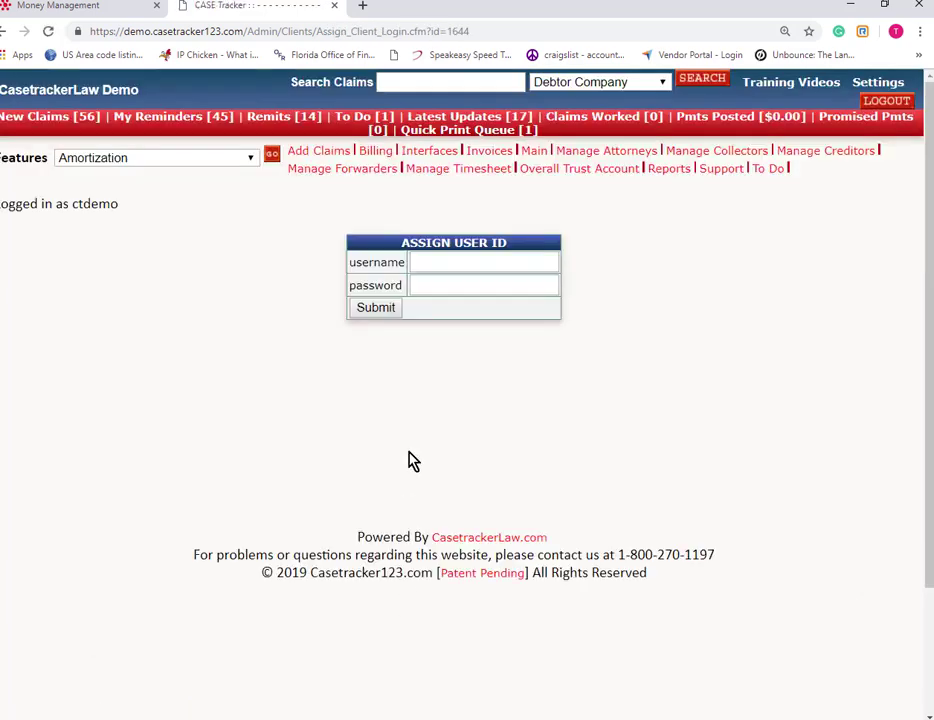
{"action": "left_click_drag", "start_coordinate": [456, 261], "coordinate": [396, 257]}
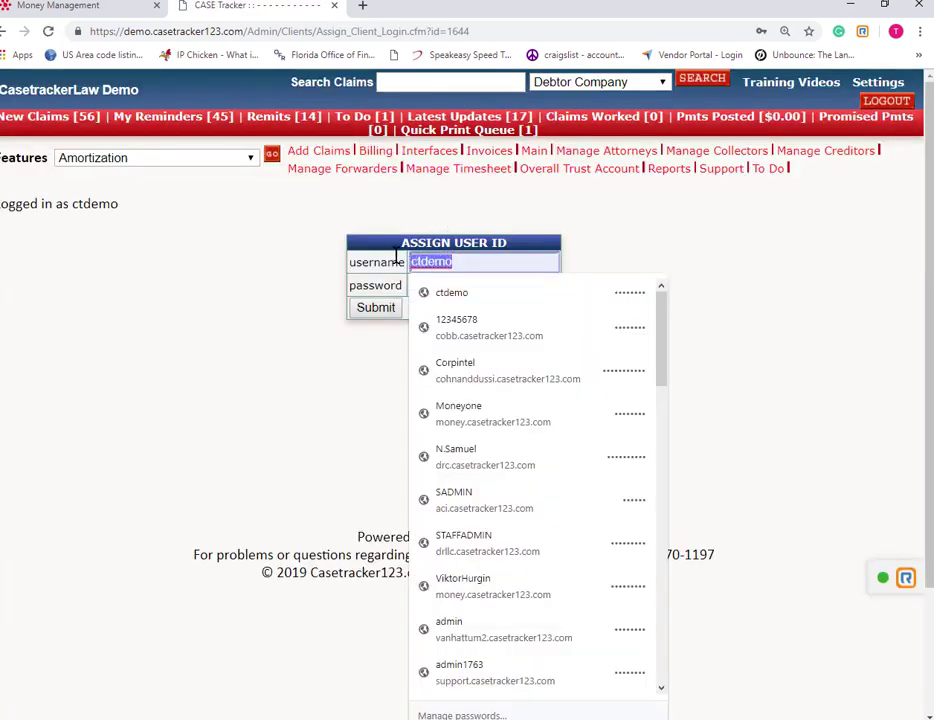
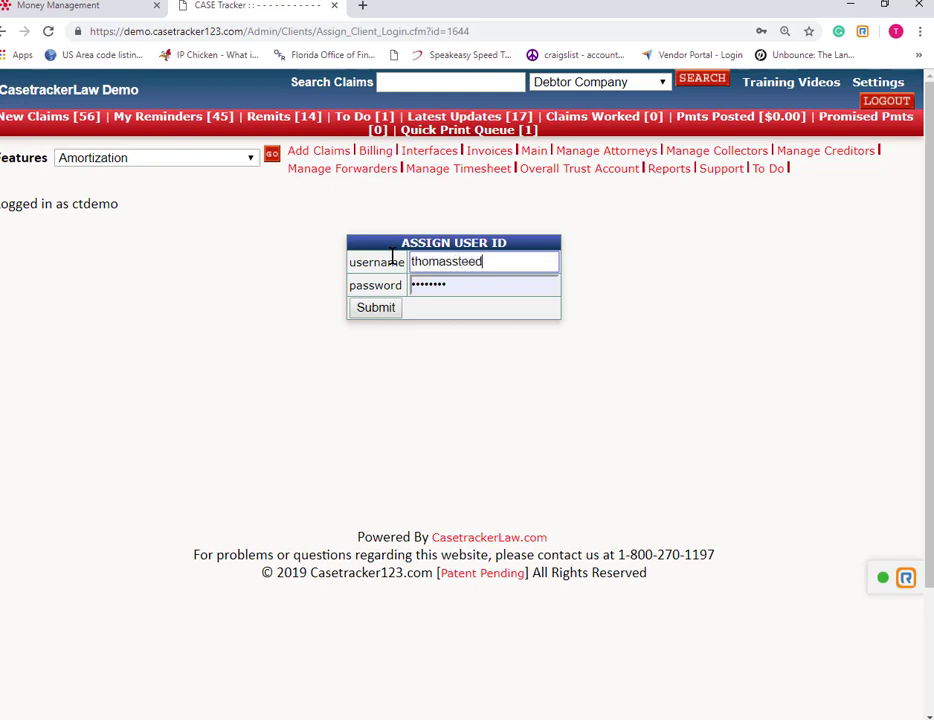
{"action": "double_click", "coordinate": [448, 290]}
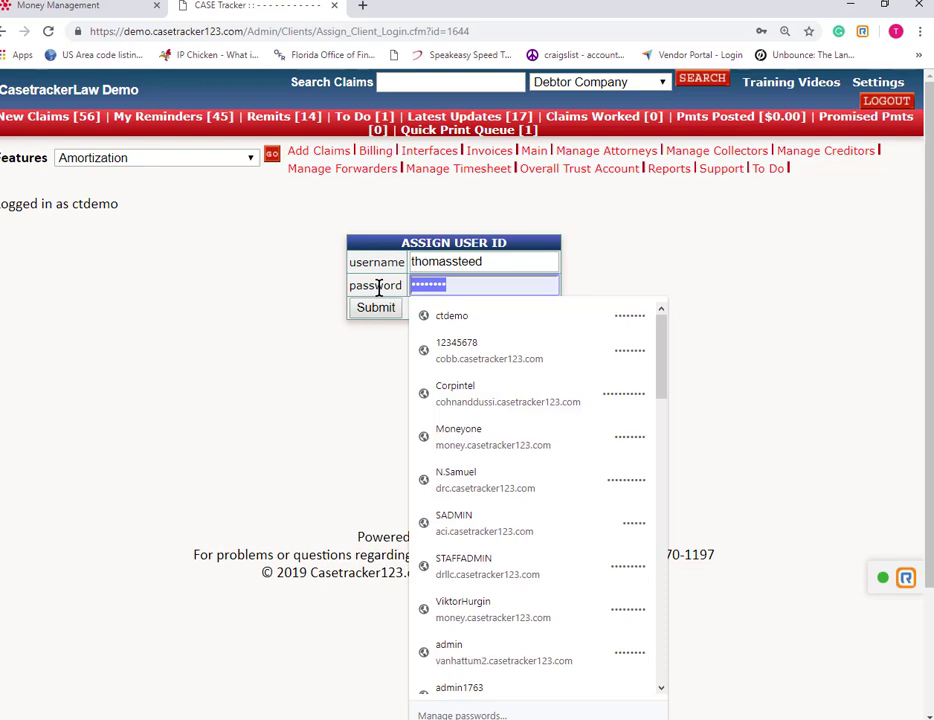
{"action": "type", "text": "••"}
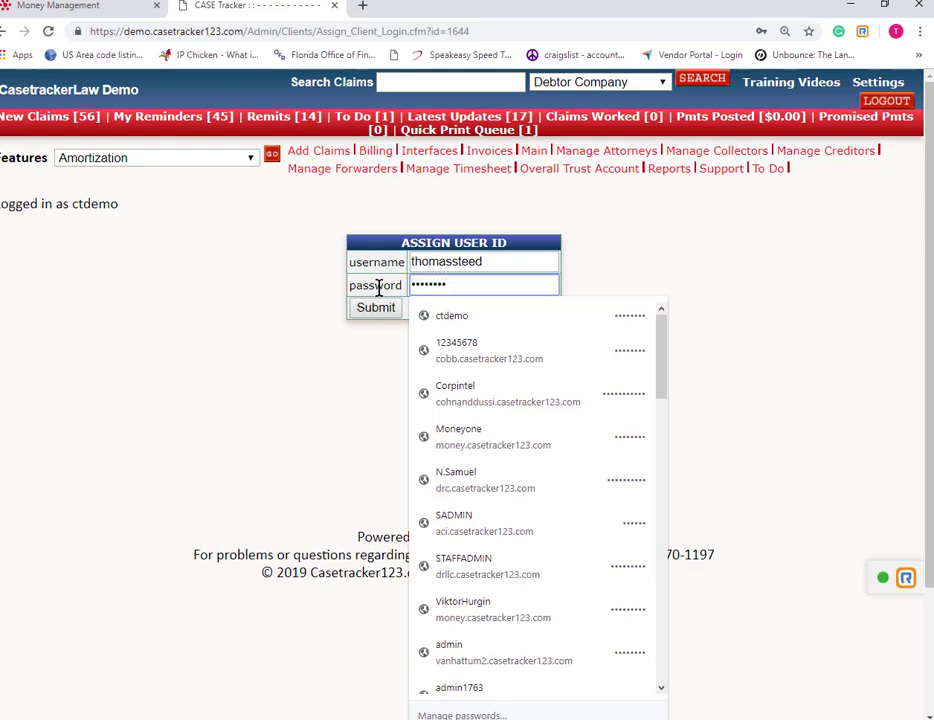
{"action": "left_click", "coordinate": [325, 410]}
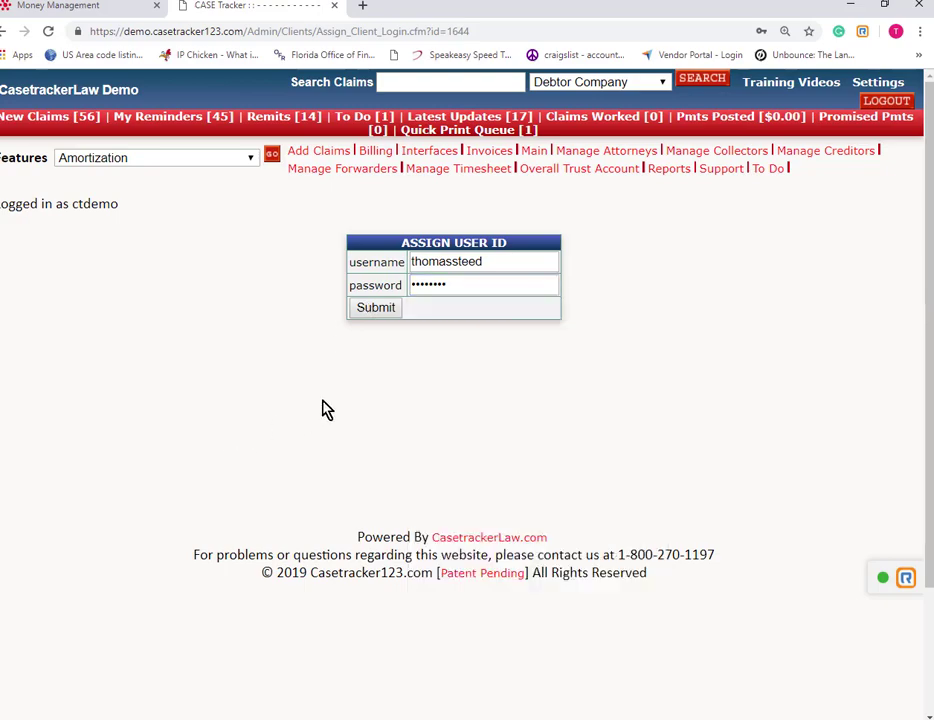
{"action": "left_click", "coordinate": [376, 308]}
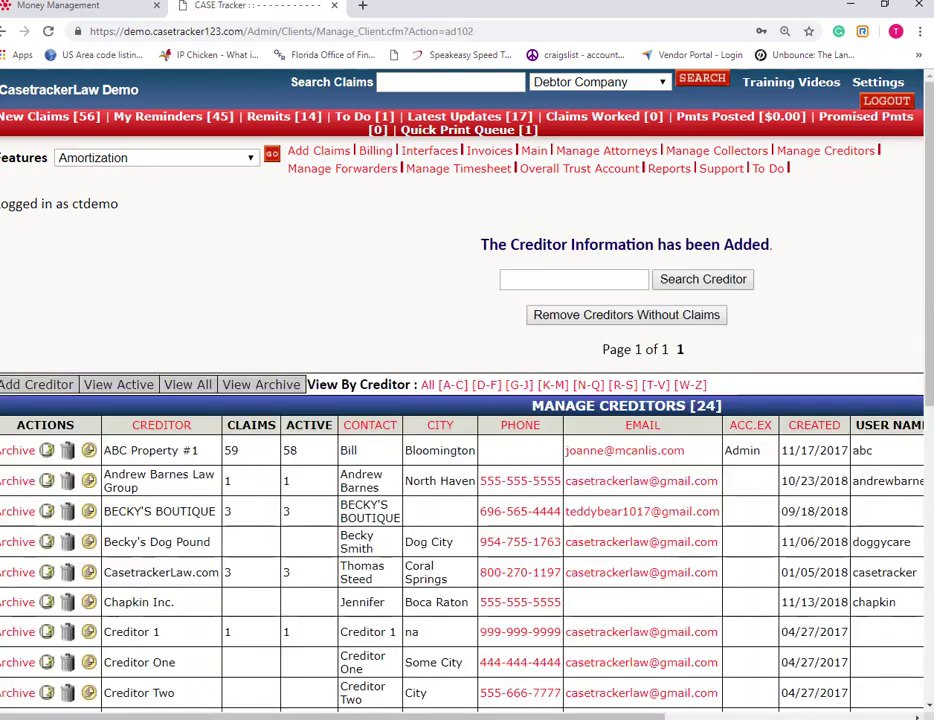
Open The Steed Printing Company's record and save all claim tabs as selected entries.
{"action": "left_click", "coordinate": [814, 425]}
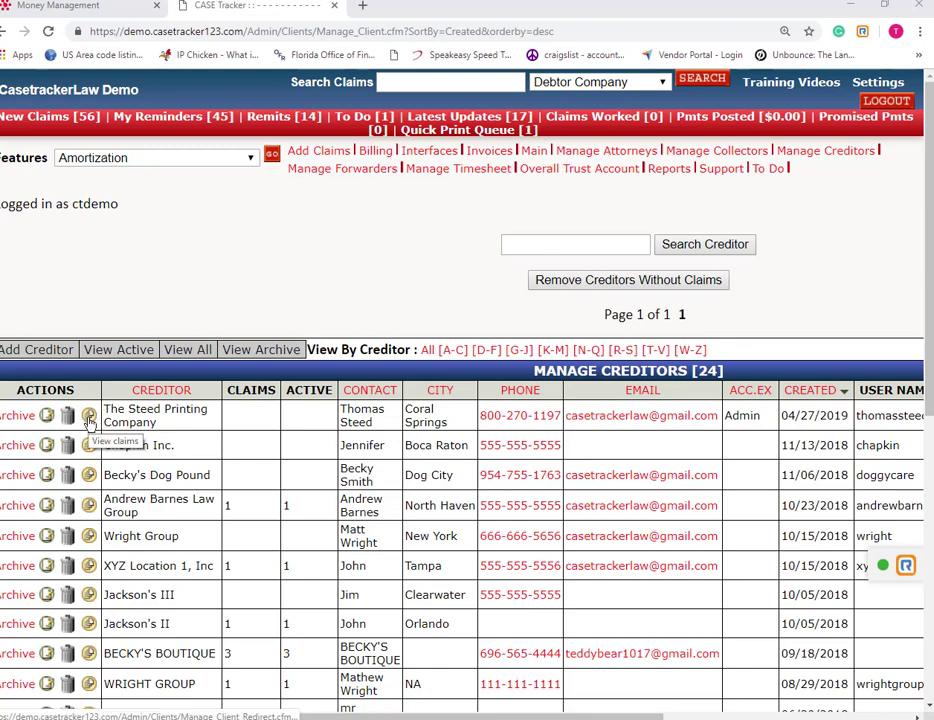
{"action": "left_click", "coordinate": [46, 420]}
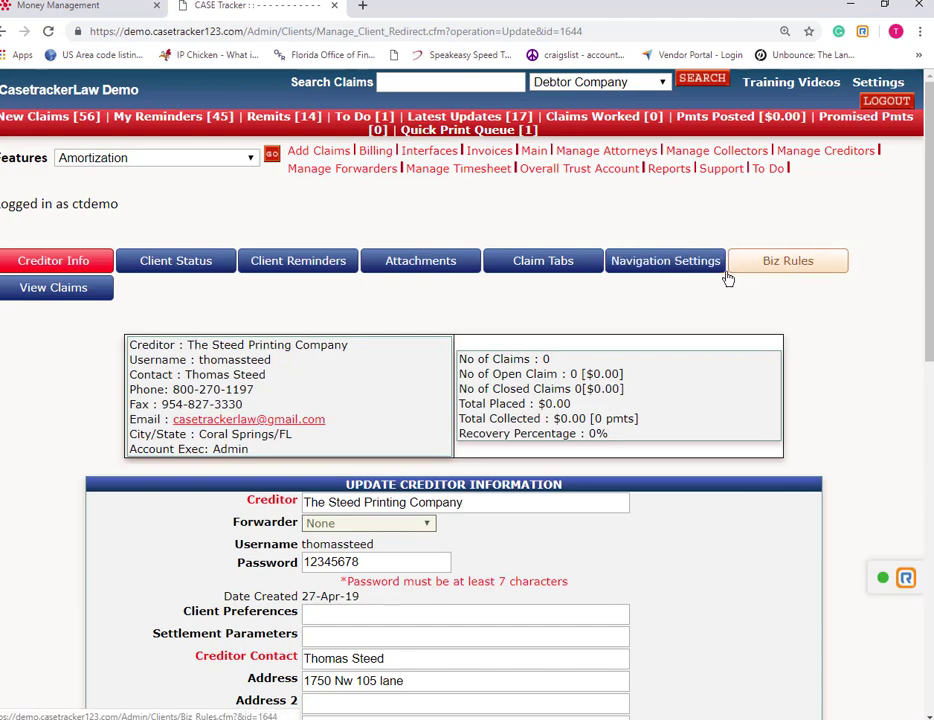
{"action": "left_click", "coordinate": [546, 262]}
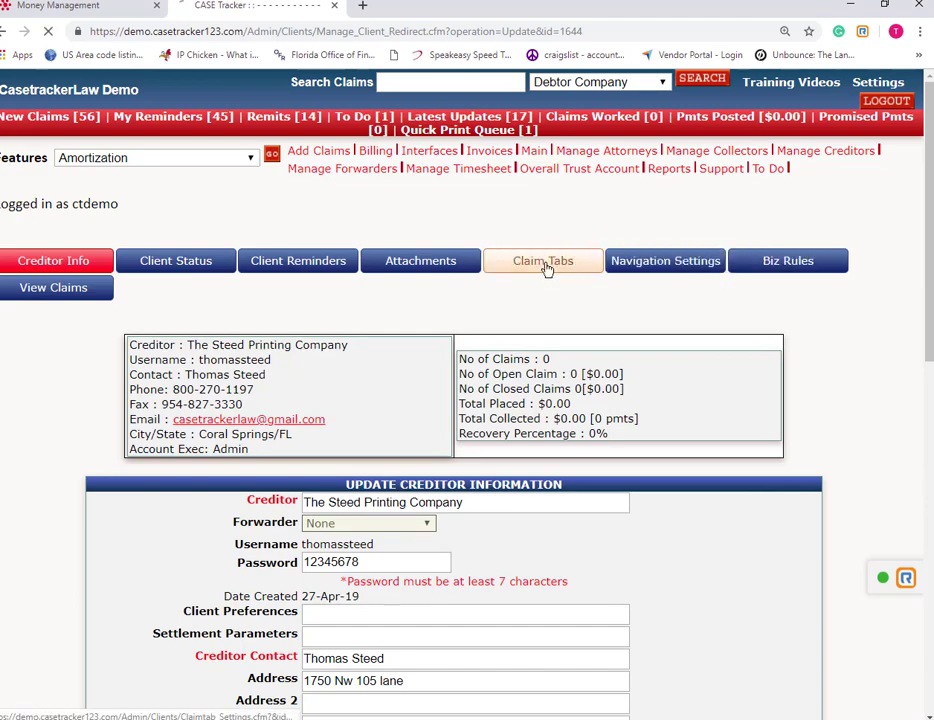
{"action": "scroll", "coordinate": [322, 444], "scroll_direction": "down", "scroll_amount": 3}
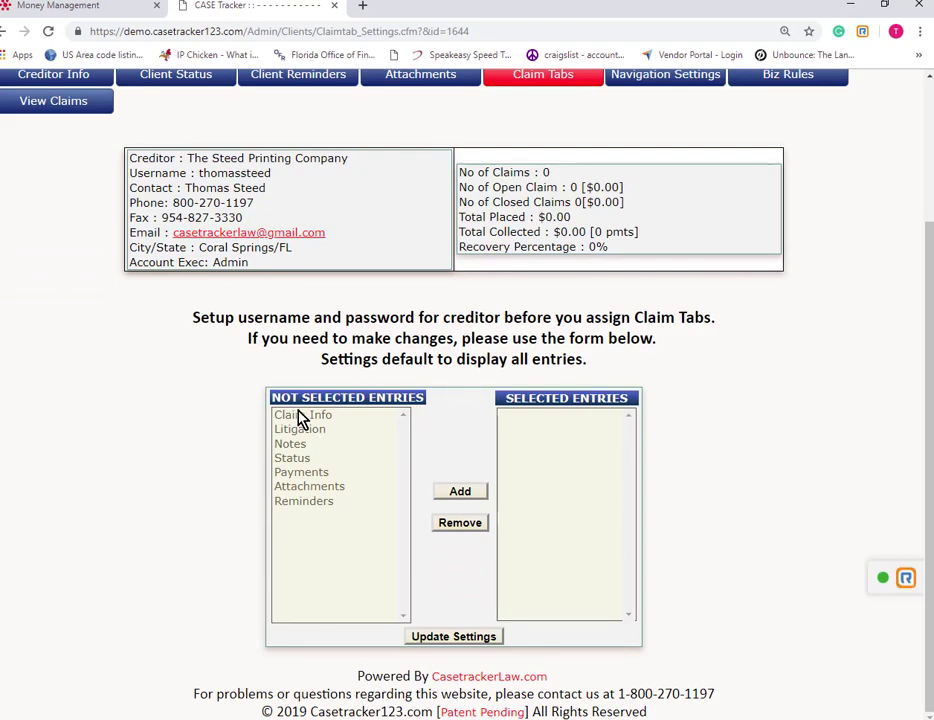
{"action": "left_click_drag", "start_coordinate": [298, 415], "coordinate": [302, 508]}
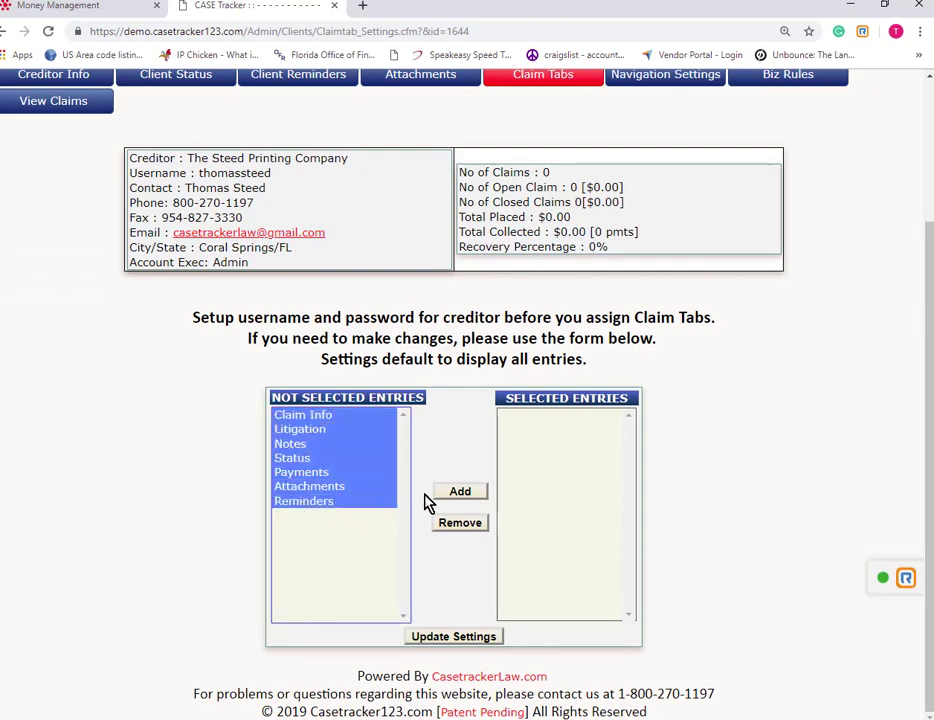
{"action": "left_click", "coordinate": [459, 491]}
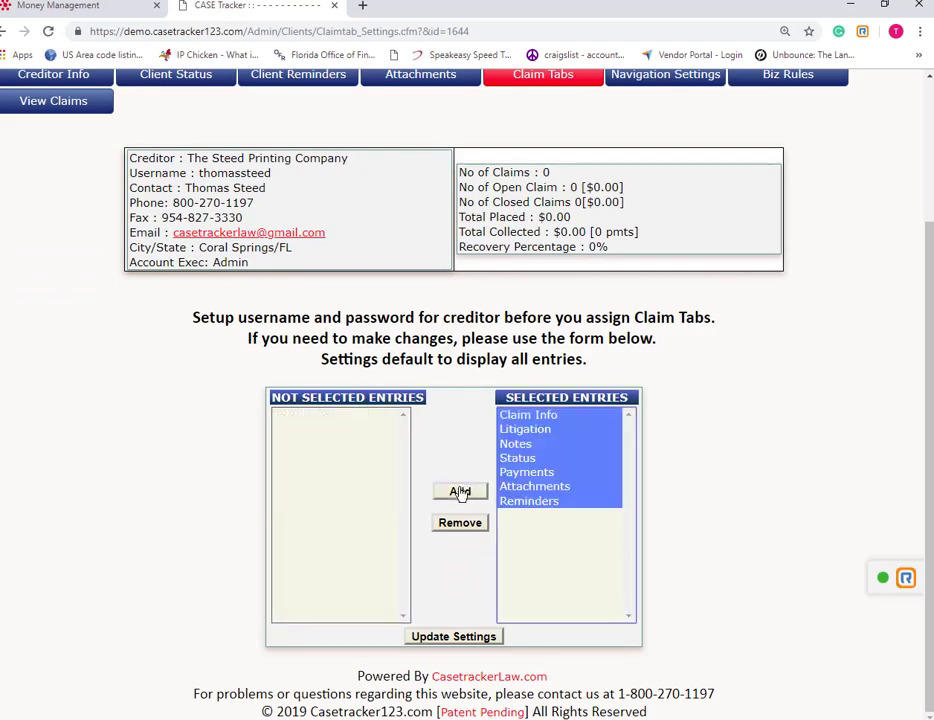
{"action": "left_click", "coordinate": [460, 638]}
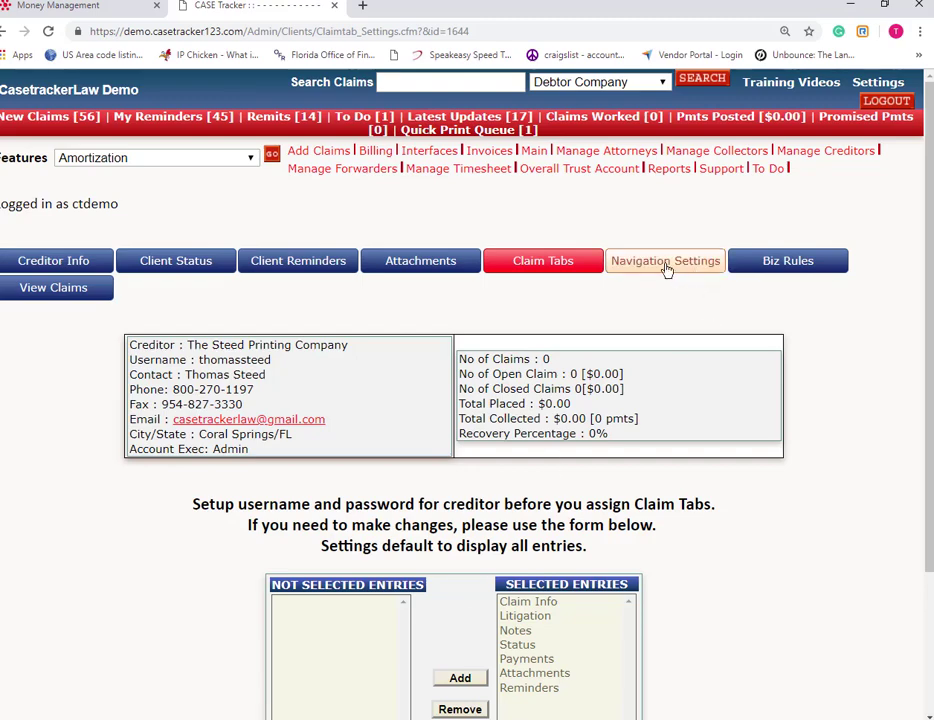
Move every navigation entry to Selected Entries and update the navigation settings.
{"action": "scroll", "coordinate": [518, 432], "scroll_direction": "down", "scroll_amount": 3}
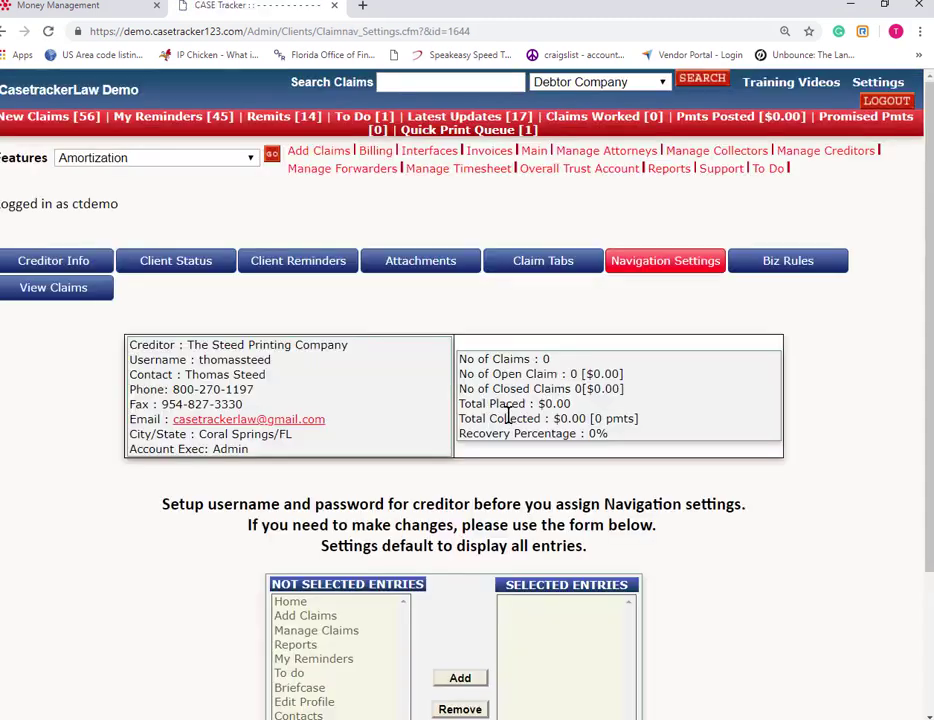
{"action": "scroll", "coordinate": [461, 501], "scroll_direction": "down", "scroll_amount": 3}
{"action": "left_click_drag", "start_coordinate": [292, 453], "coordinate": [309, 598]}
{"action": "left_click", "coordinate": [460, 530]}
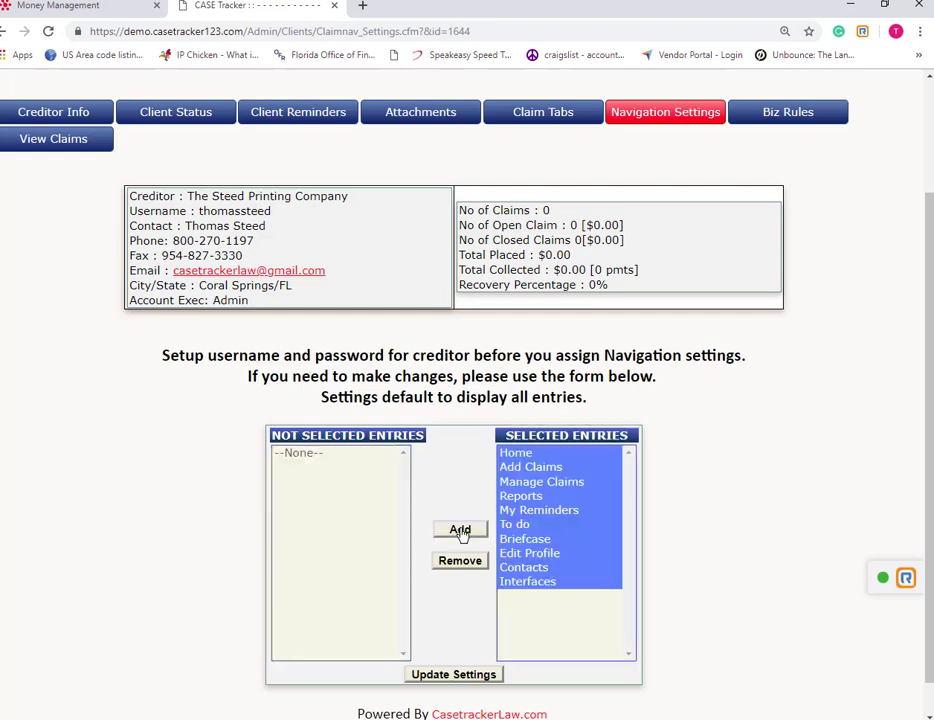
{"action": "left_click", "coordinate": [447, 677]}
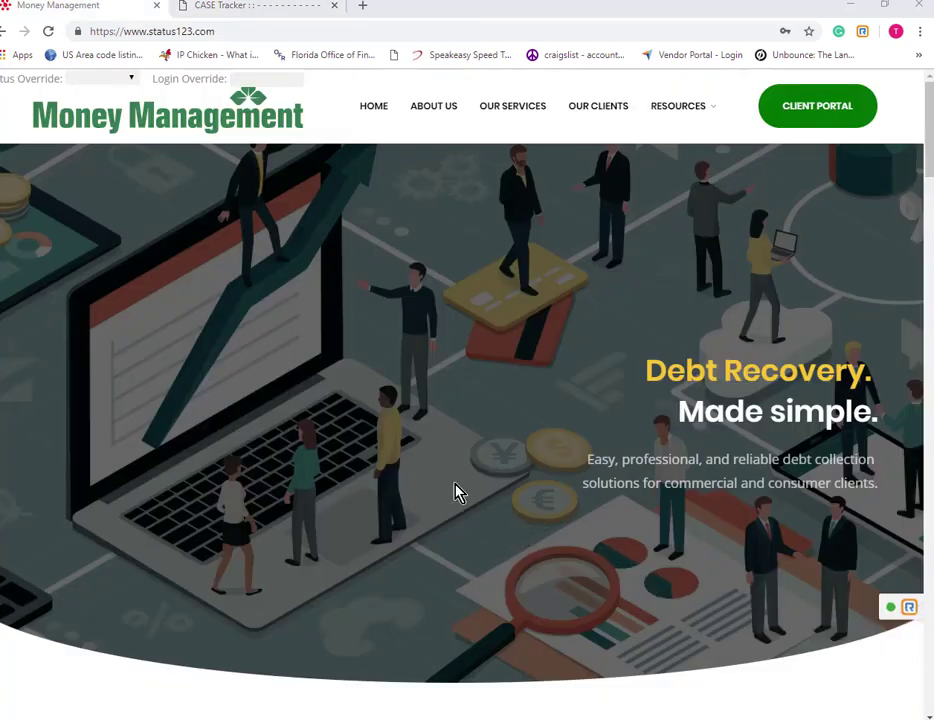
Sign in through the status123.com client portal with the pre-filled creditor credentials.
{"action": "left_click", "coordinate": [801, 110]}
{"action": "left_click", "coordinate": [271, 10]}
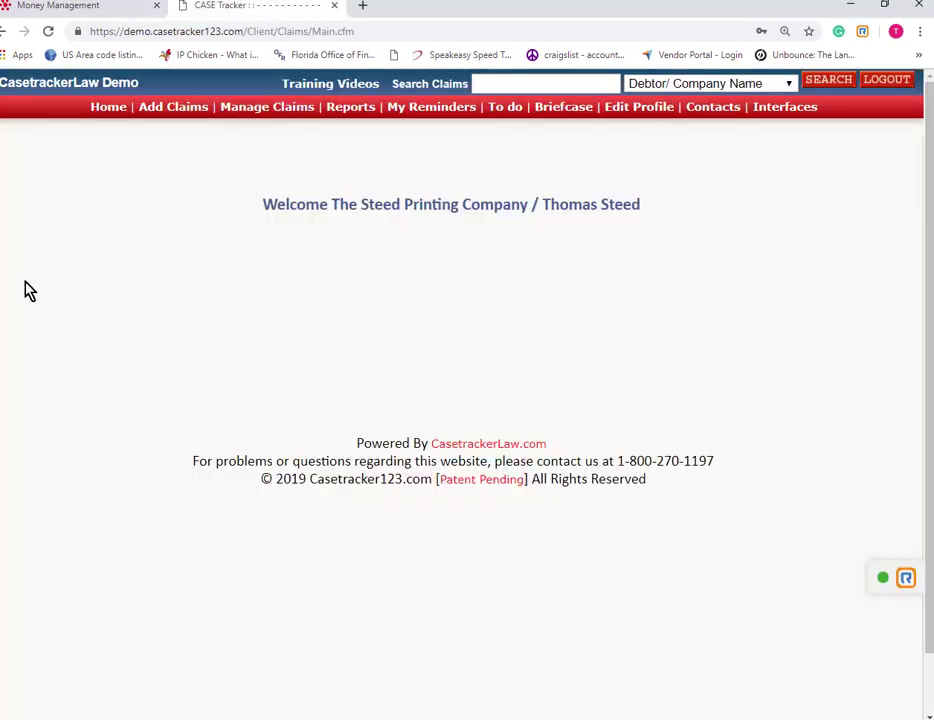
Visit the creditor portal's Home, Add Claims and Manage Claims pages.
{"action": "left_click", "coordinate": [104, 110]}
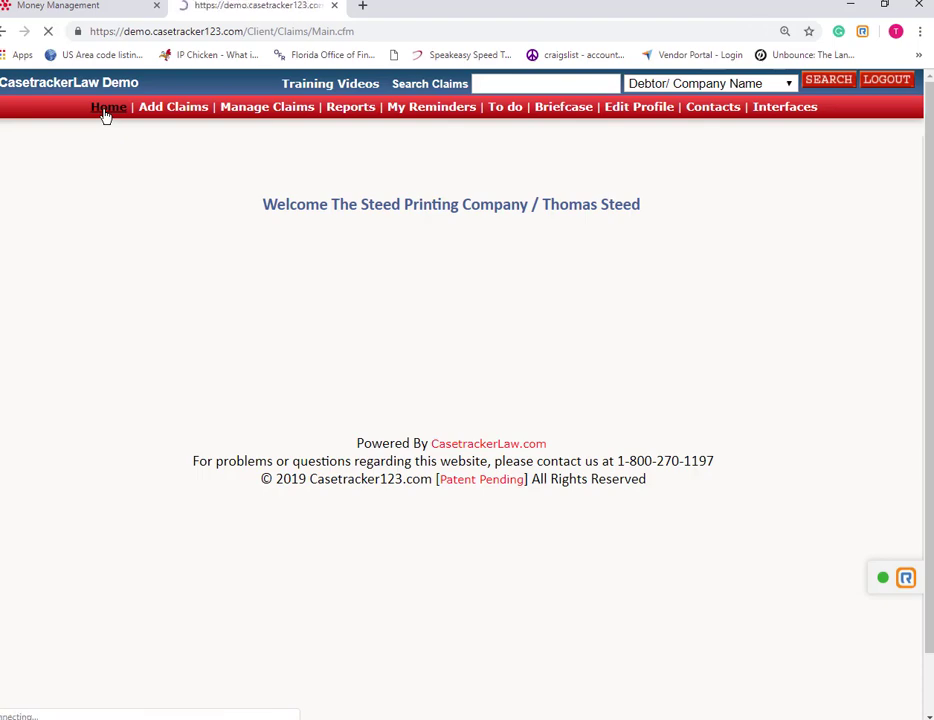
{"action": "left_click", "coordinate": [176, 115]}
{"action": "scroll", "coordinate": [415, 282], "scroll_direction": "down", "scroll_amount": 5}
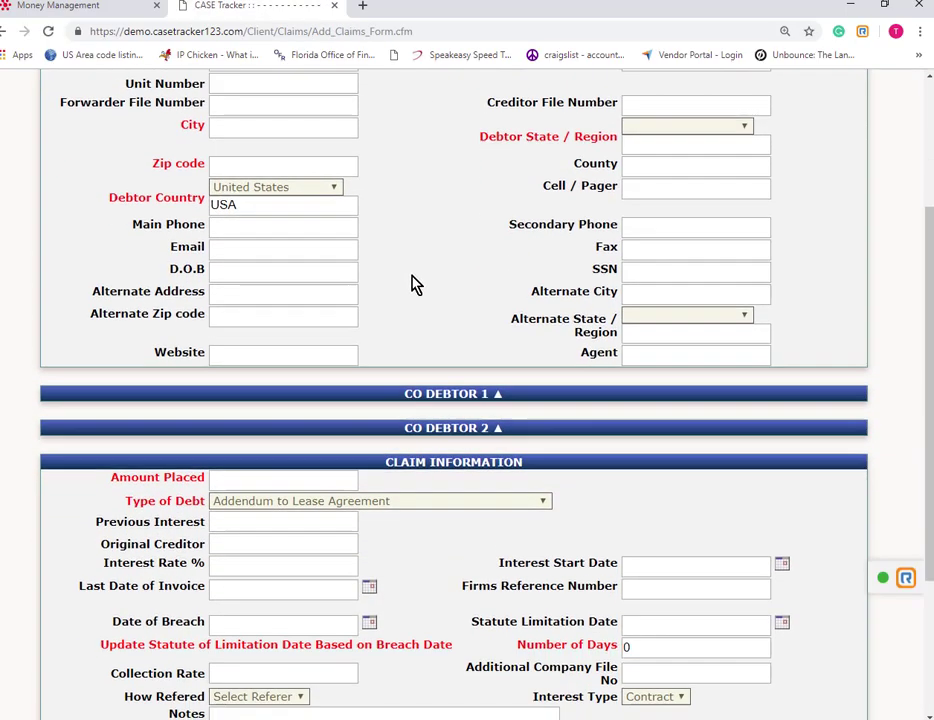
{"action": "scroll", "coordinate": [407, 288], "scroll_direction": "up", "scroll_amount": 1}
{"action": "scroll", "coordinate": [405, 287], "scroll_direction": "up", "scroll_amount": 4}
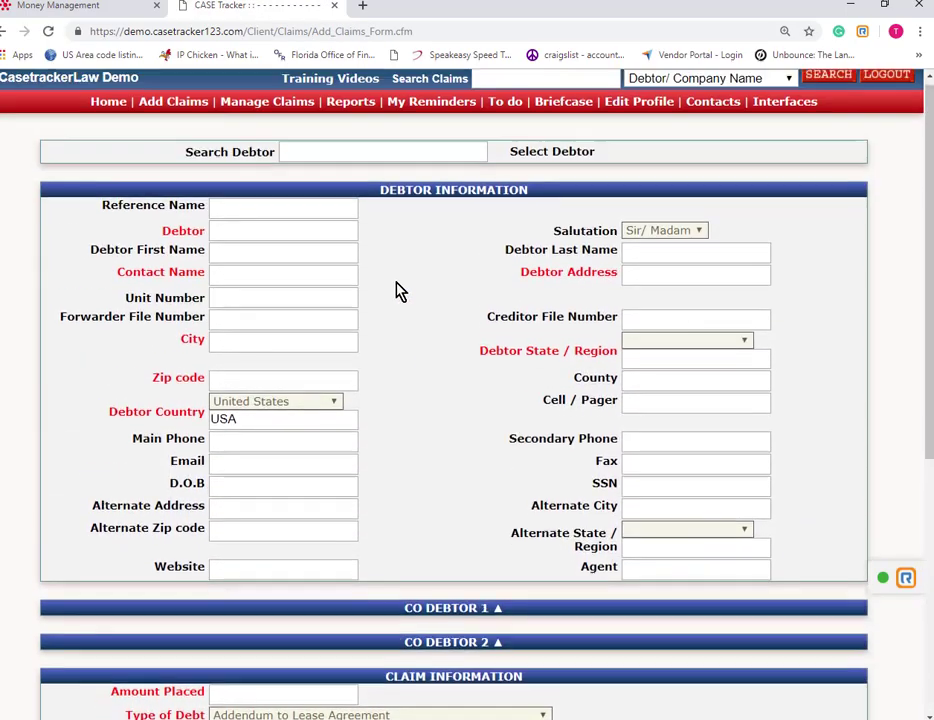
{"action": "left_click", "coordinate": [260, 108]}
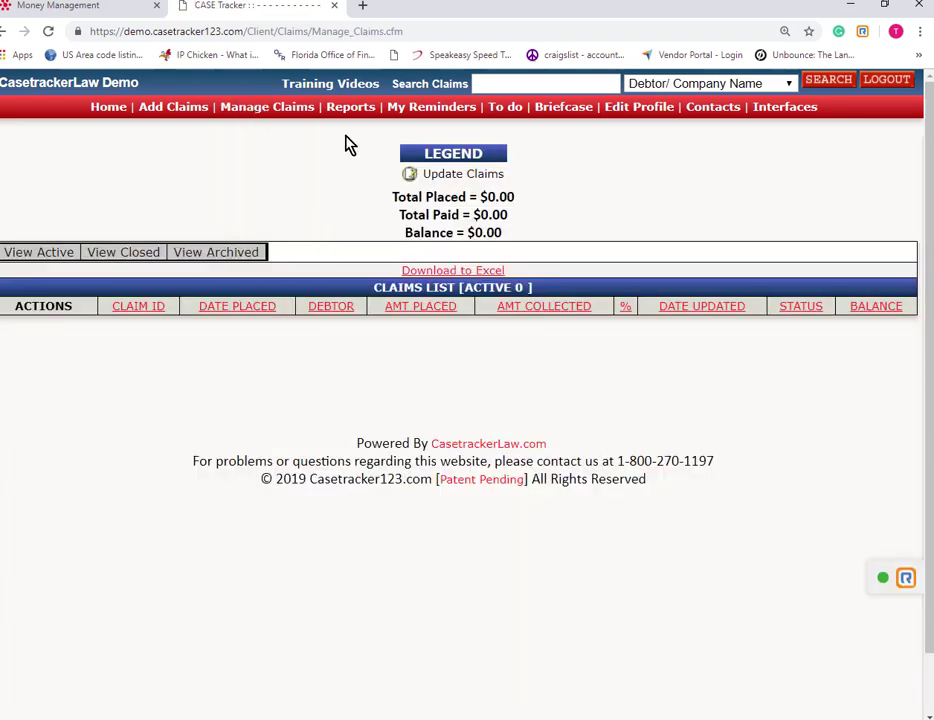
Browse Reports, My Reminders, To do, Briefcase and Edit Profile, ending on Contact Us.
{"action": "left_click", "coordinate": [346, 109]}
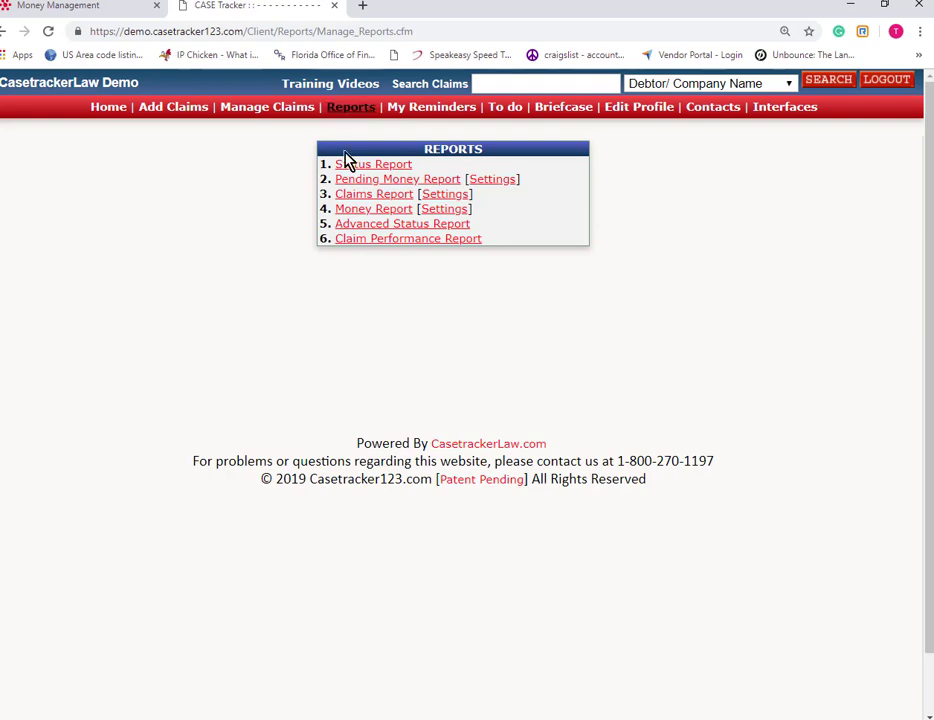
{"action": "left_click", "coordinate": [420, 113]}
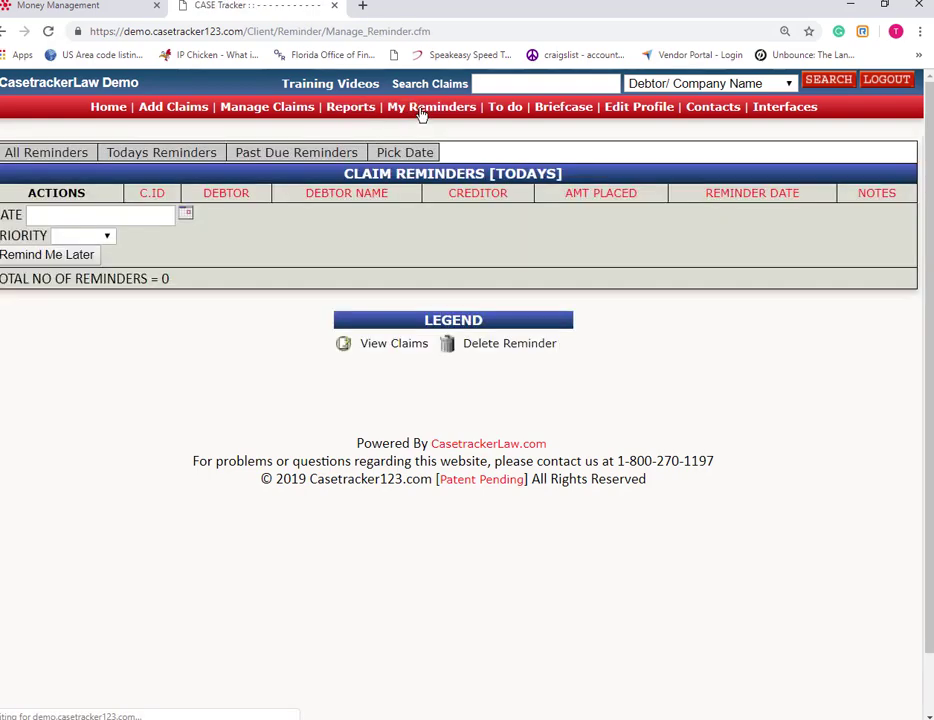
{"action": "left_click", "coordinate": [505, 109]}
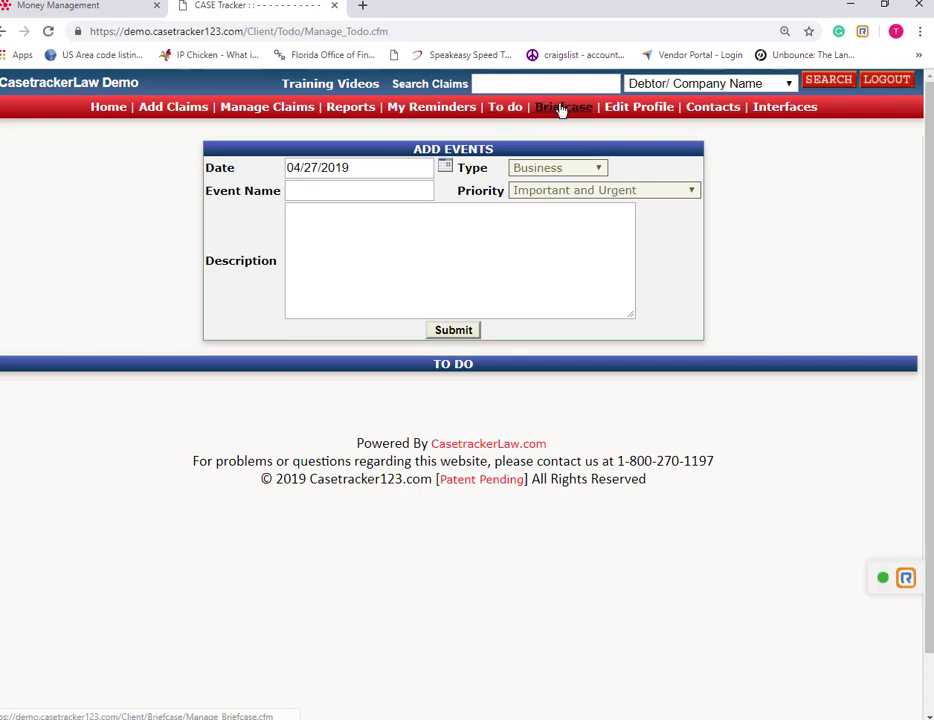
{"action": "left_click", "coordinate": [563, 108]}
{"action": "left_click", "coordinate": [634, 108]}
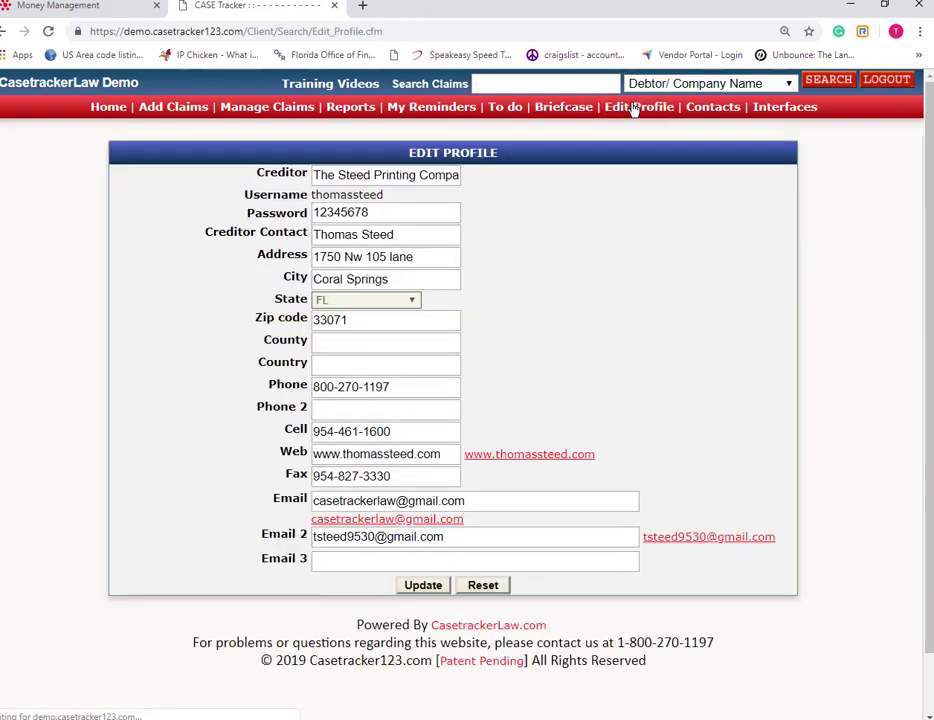
{"action": "left_click", "coordinate": [704, 110]}
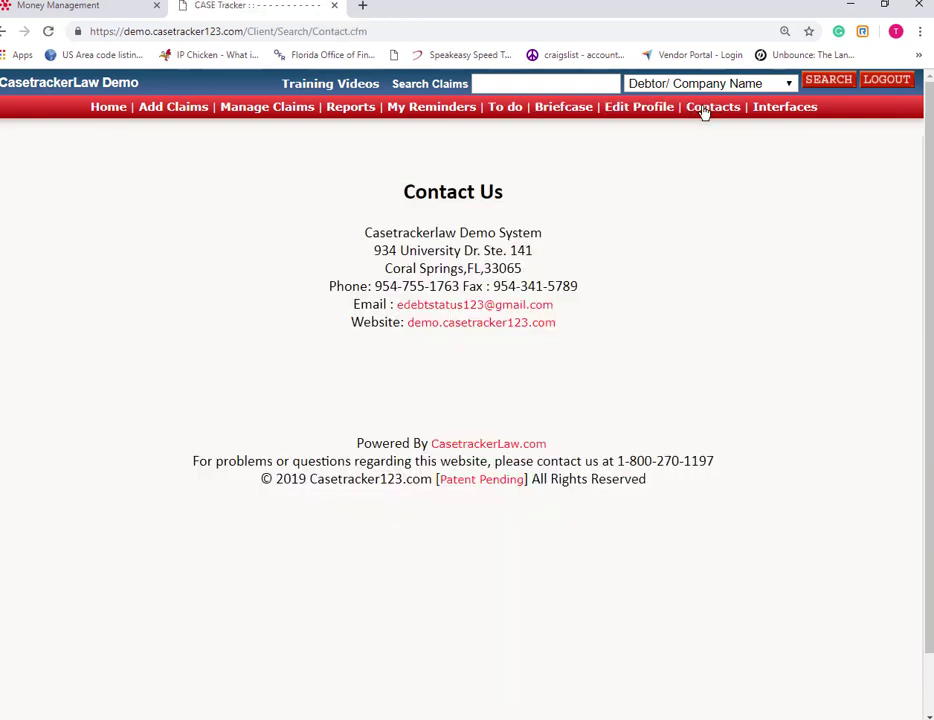
Open Interfaces, then expand and collapse the first co-debtor section on The Snake Company claim.
{"action": "left_click", "coordinate": [772, 110]}
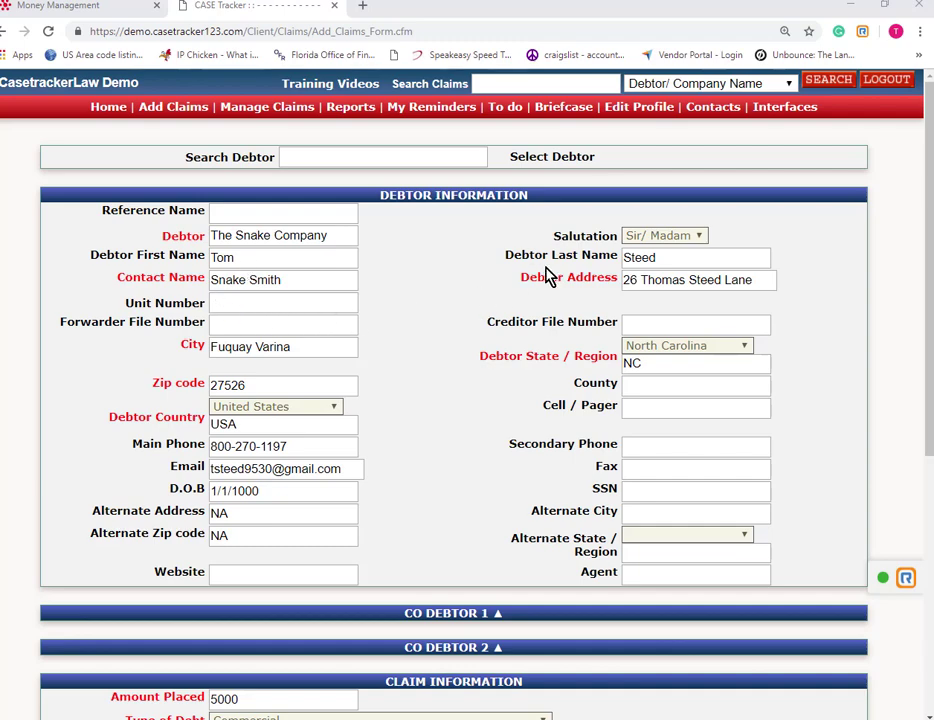
{"action": "scroll", "coordinate": [430, 363], "scroll_direction": "down", "scroll_amount": 1}
{"action": "scroll", "coordinate": [428, 365], "scroll_direction": "down", "scroll_amount": 2}
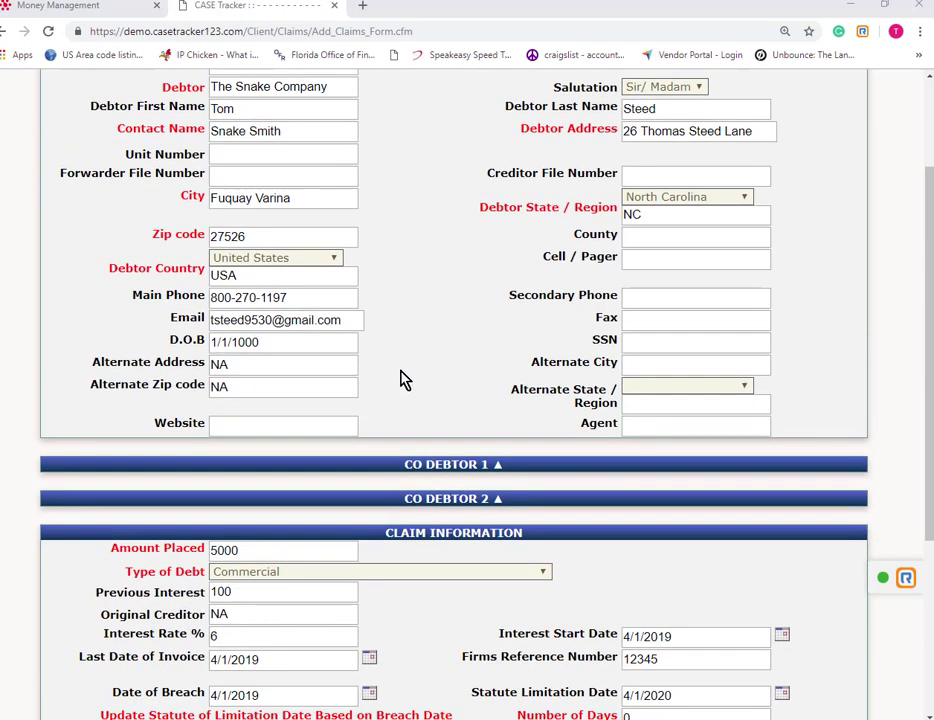
{"action": "left_click", "coordinate": [497, 466]}
{"action": "left_click", "coordinate": [497, 467]}
{"action": "scroll", "coordinate": [490, 499], "scroll_direction": "down", "scroll_amount": 2}
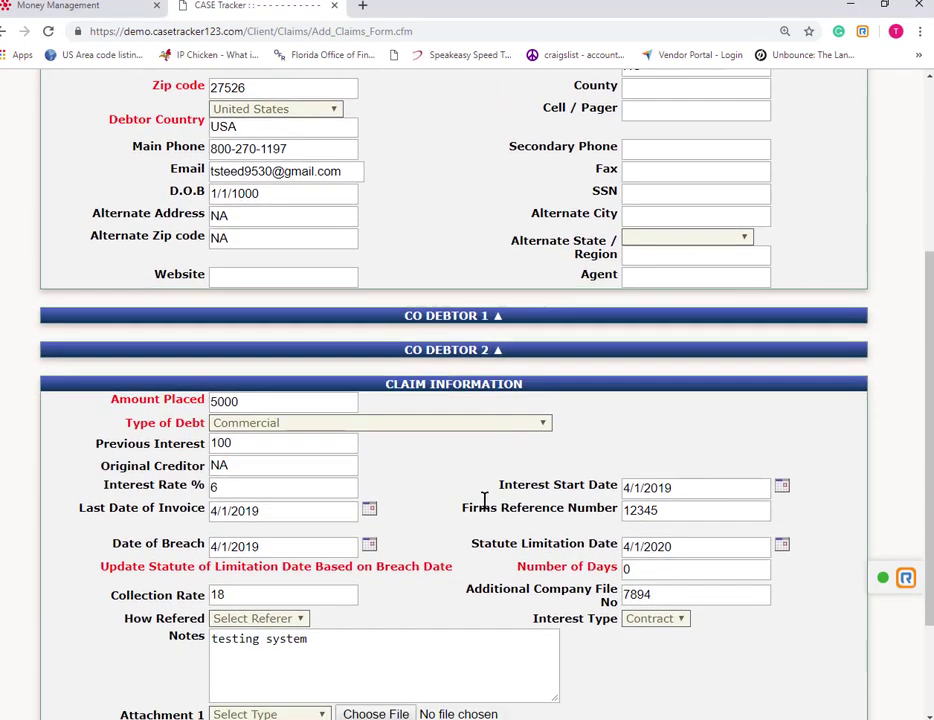
Toggle the second co-debtor section and confirm the collection rate stays at 18.
{"action": "left_click", "coordinate": [493, 355]}
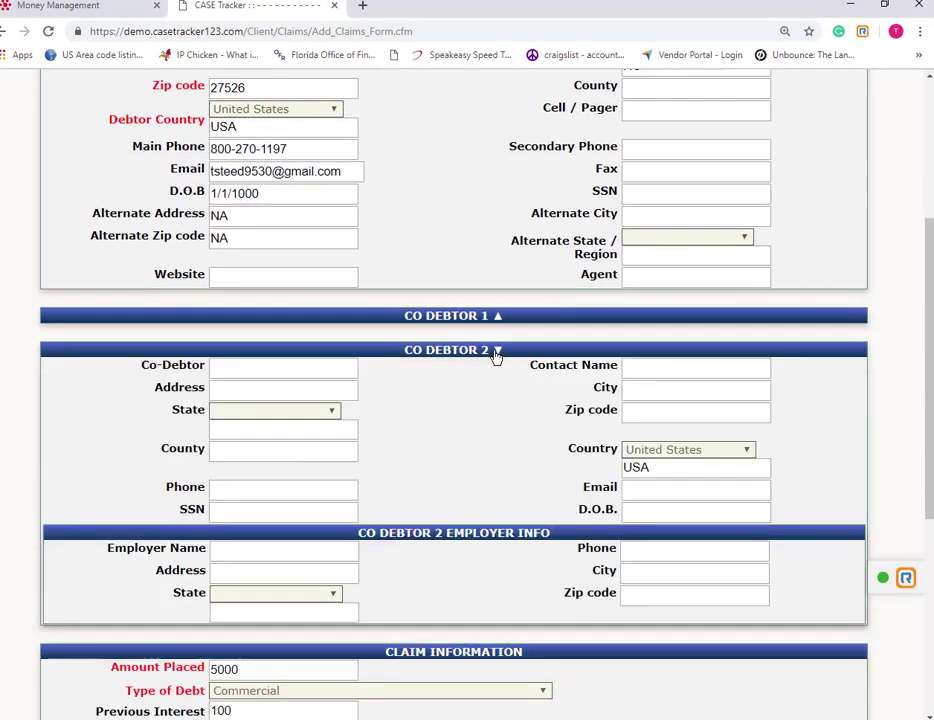
{"action": "left_click", "coordinate": [493, 355]}
{"action": "left_click", "coordinate": [493, 355]}
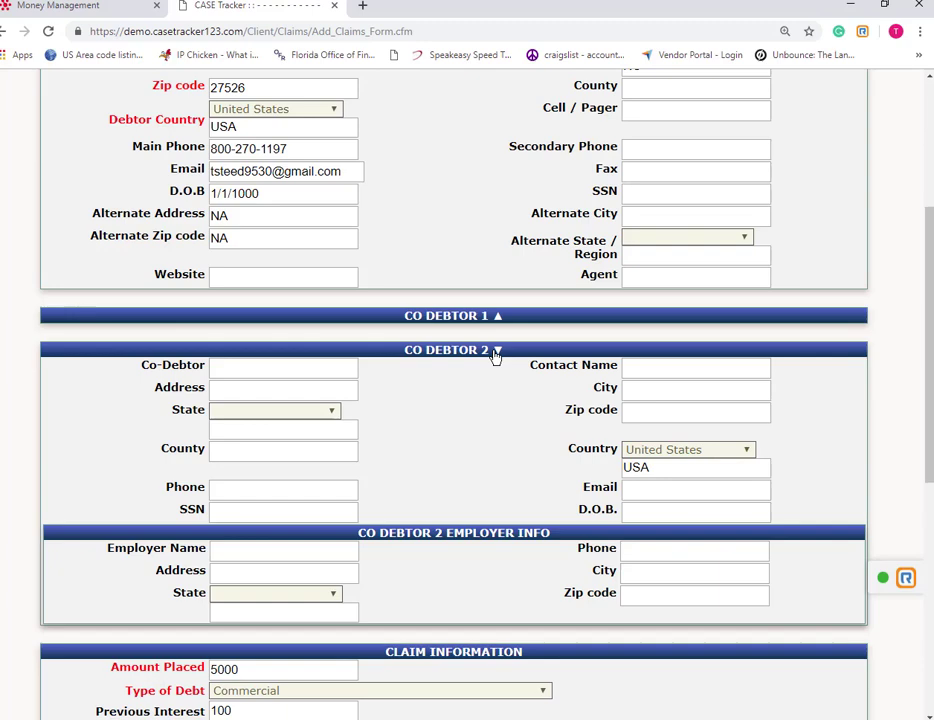
{"action": "left_click", "coordinate": [493, 355]}
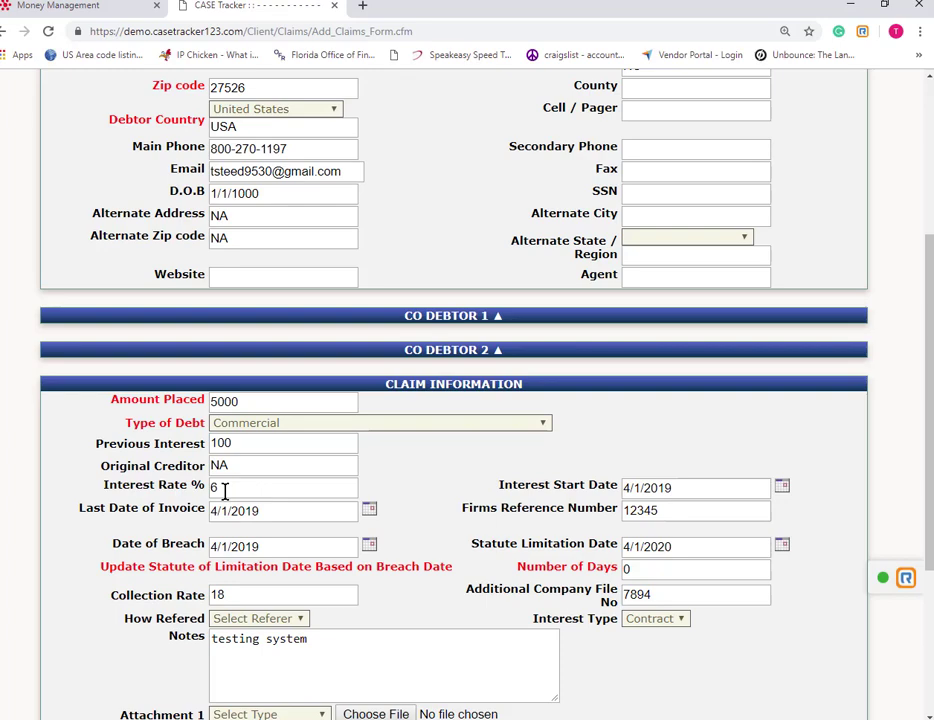
{"action": "scroll", "coordinate": [313, 538], "scroll_direction": "down", "scroll_amount": 2}
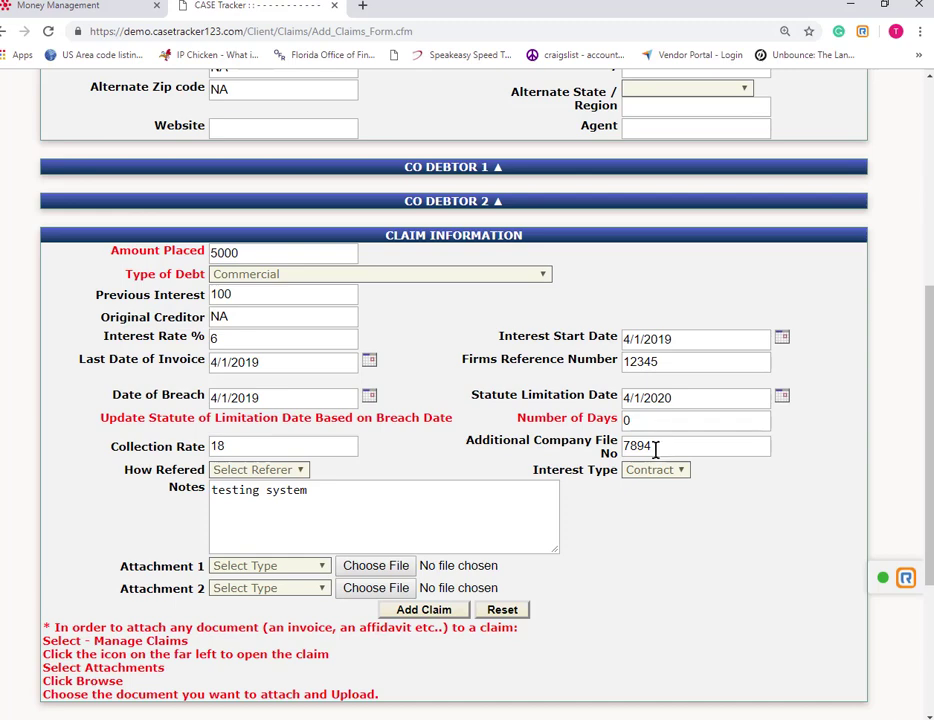
{"action": "double_click", "coordinate": [217, 447]}
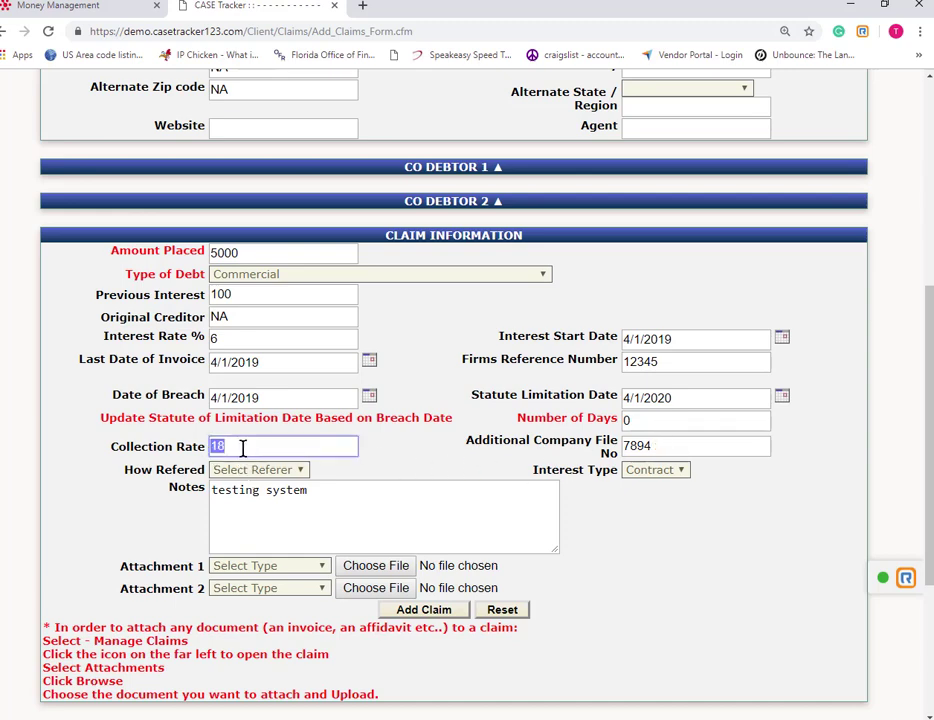
{"action": "left_click", "coordinate": [243, 447]}
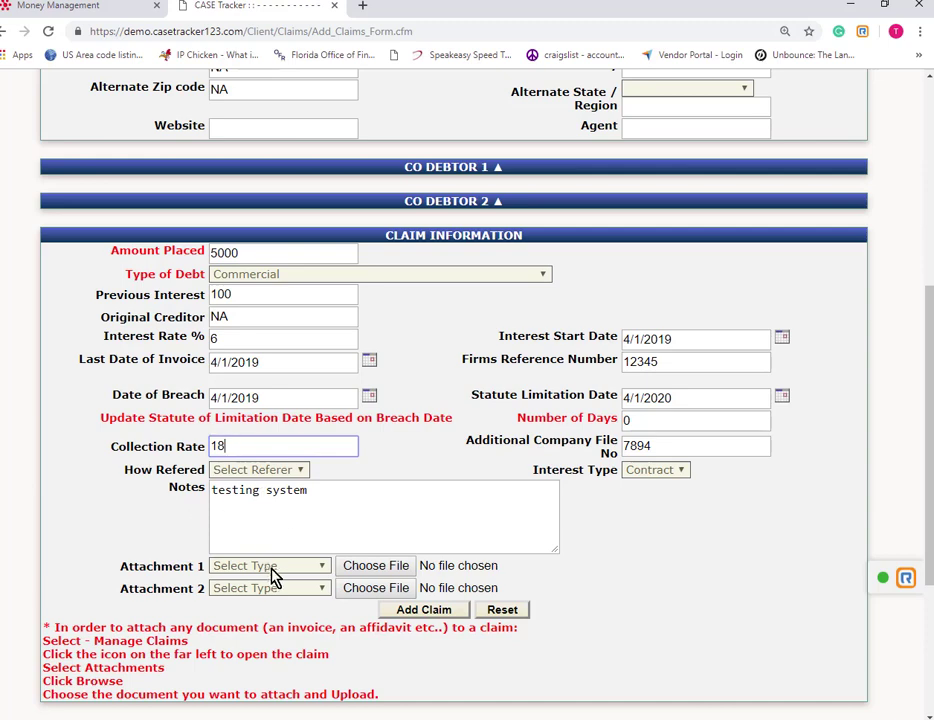
Skip the file attachment and submit The Snake Company claim.
{"action": "left_click", "coordinate": [375, 573]}
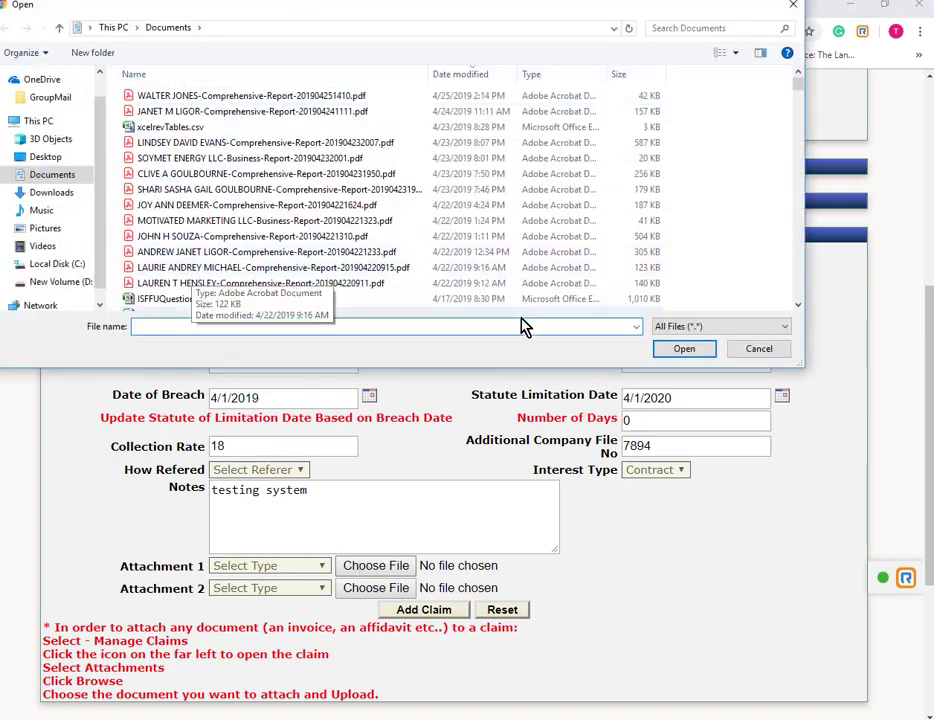
{"action": "left_click", "coordinate": [761, 351]}
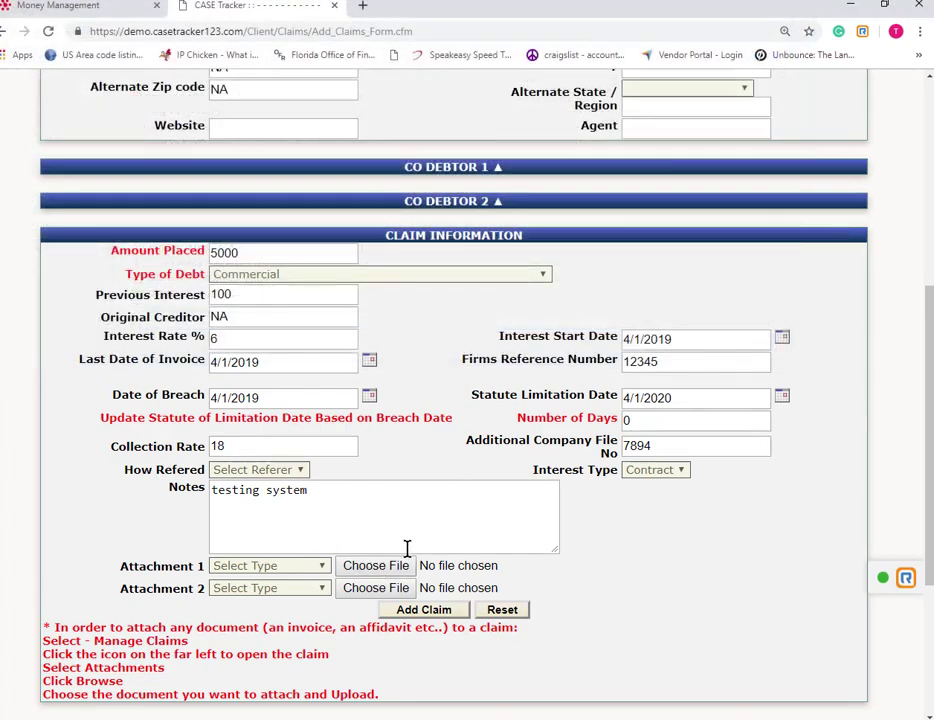
{"action": "scroll", "coordinate": [385, 574], "scroll_direction": "down", "scroll_amount": 3}
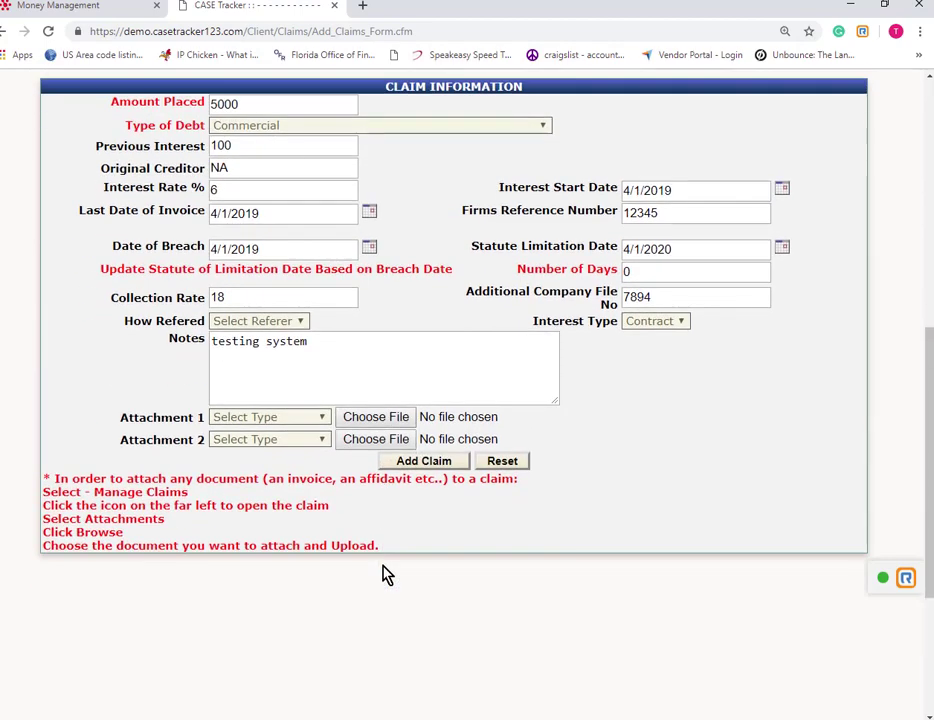
{"action": "left_click", "coordinate": [423, 463]}
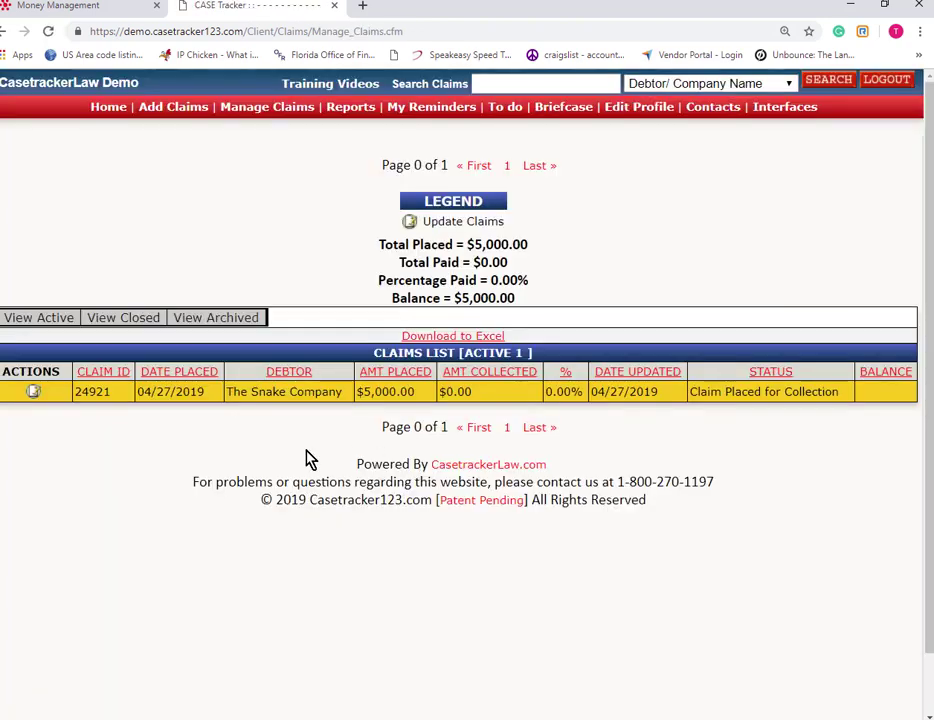
Return via Home and Add Claims to Manage Claims, showing claim 24921 at $5,000.00.
{"action": "left_click", "coordinate": [104, 108]}
{"action": "left_click", "coordinate": [160, 108]}
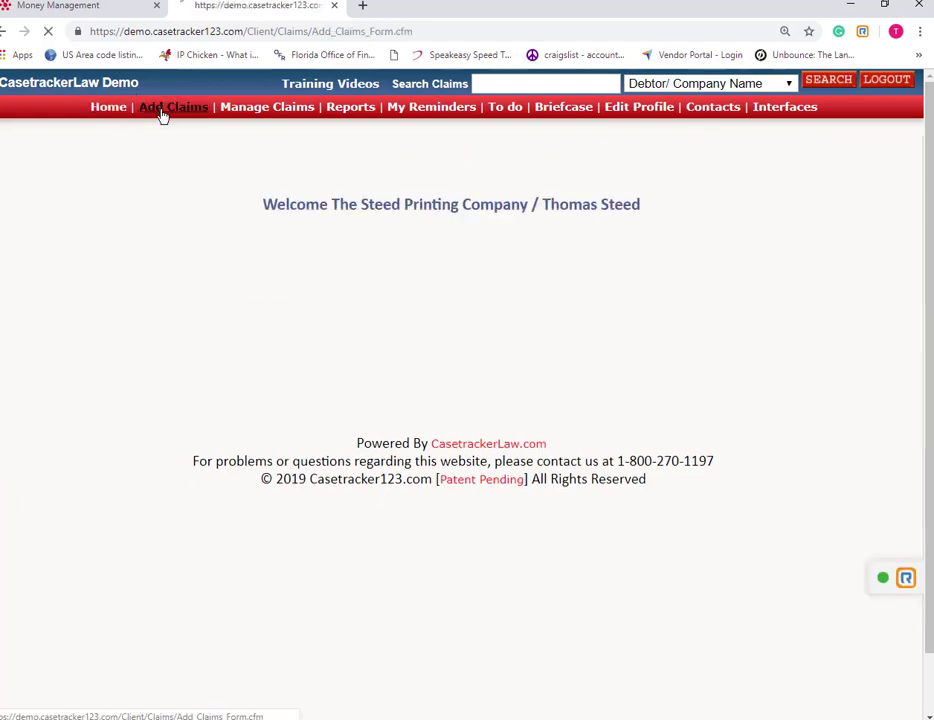
{"action": "scroll", "coordinate": [446, 480], "scroll_direction": "down", "scroll_amount": 5}
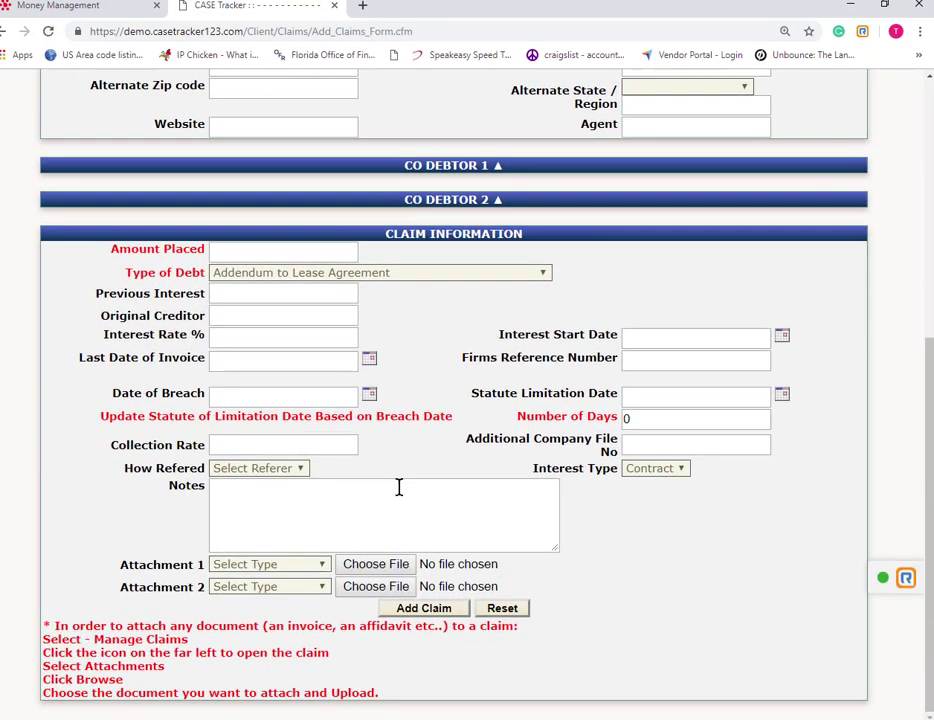
{"action": "scroll", "coordinate": [395, 490], "scroll_direction": "up", "scroll_amount": 5}
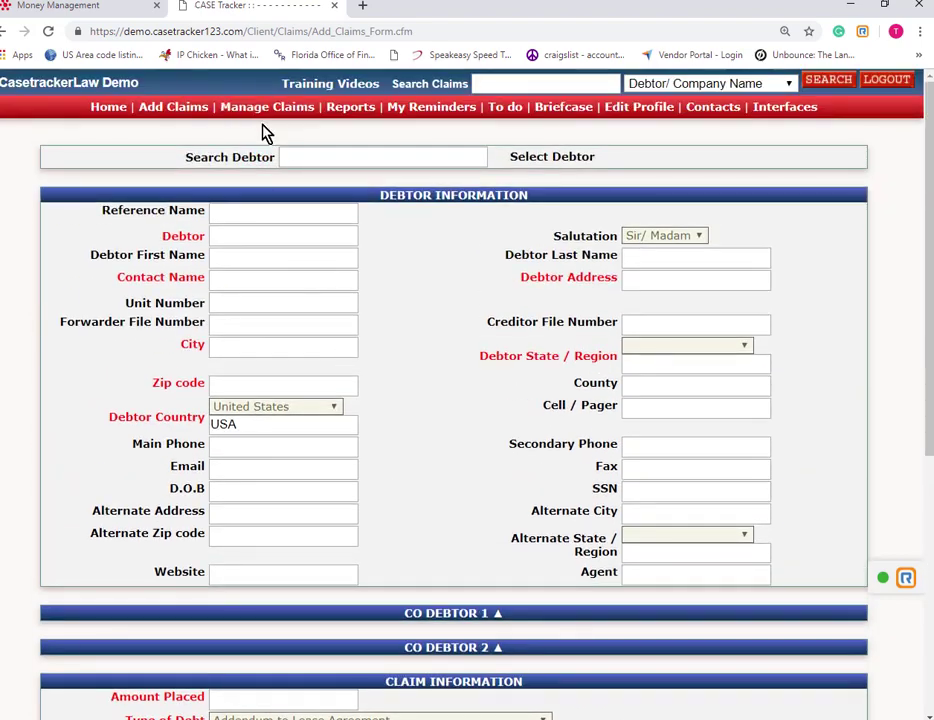
{"action": "left_click", "coordinate": [265, 114]}
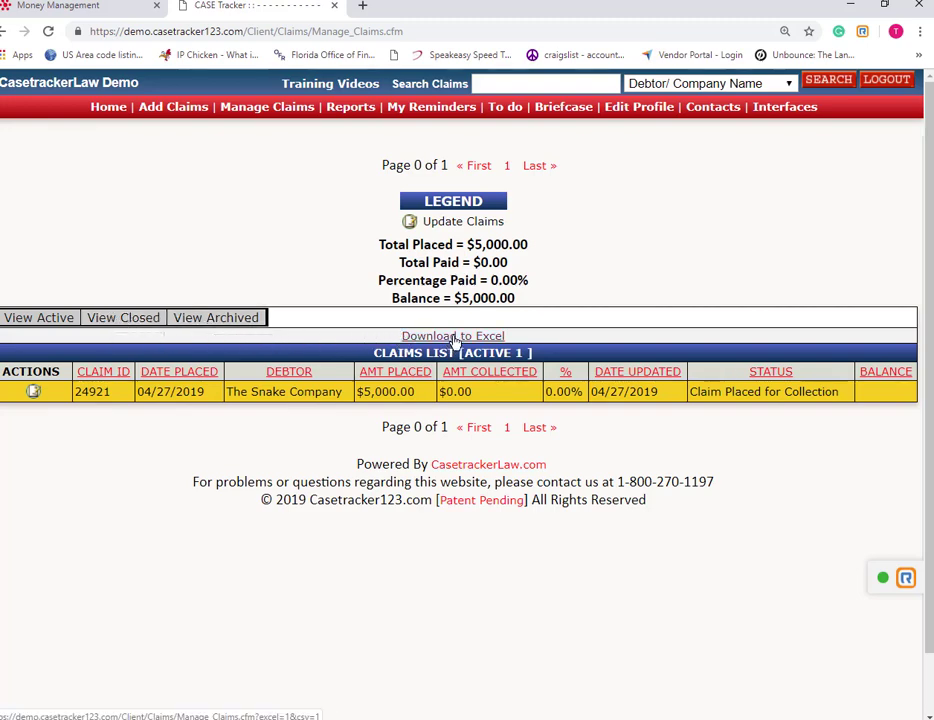
Open The Snake Company claim for updating and scroll down to its Notes field.
{"action": "left_click", "coordinate": [33, 392]}
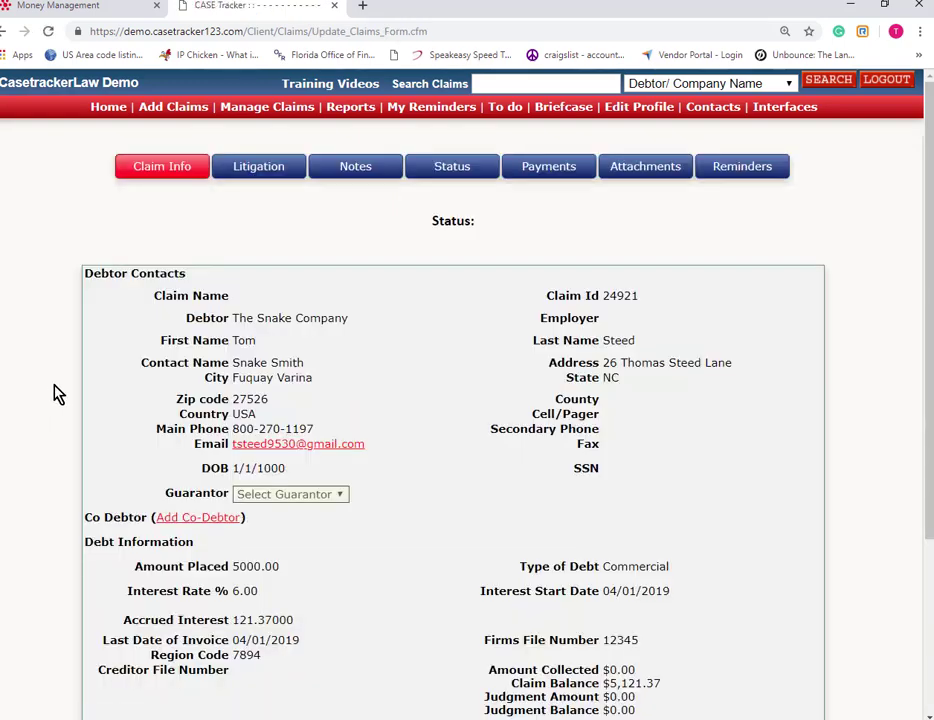
{"action": "scroll", "coordinate": [53, 394], "scroll_direction": "down", "scroll_amount": 1}
{"action": "scroll", "coordinate": [48, 394], "scroll_direction": "down", "scroll_amount": 1}
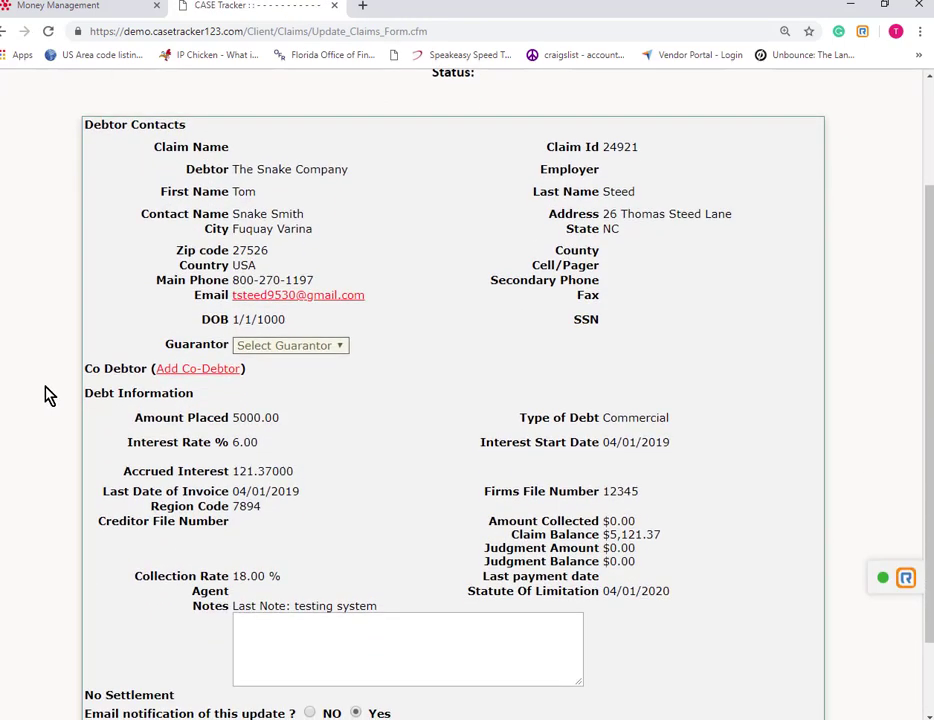
{"action": "scroll", "coordinate": [48, 395], "scroll_direction": "down", "scroll_amount": 1}
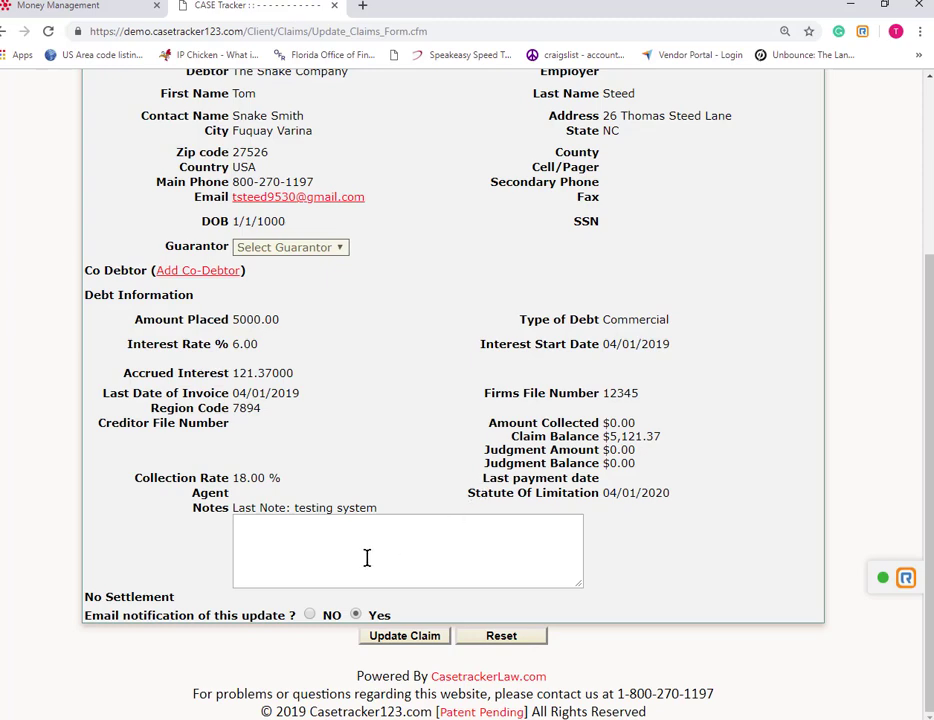
Add a note, submit the claim update past the missing-Guarantor alert, and view the notes history.
{"action": "left_click", "coordinate": [257, 529]}
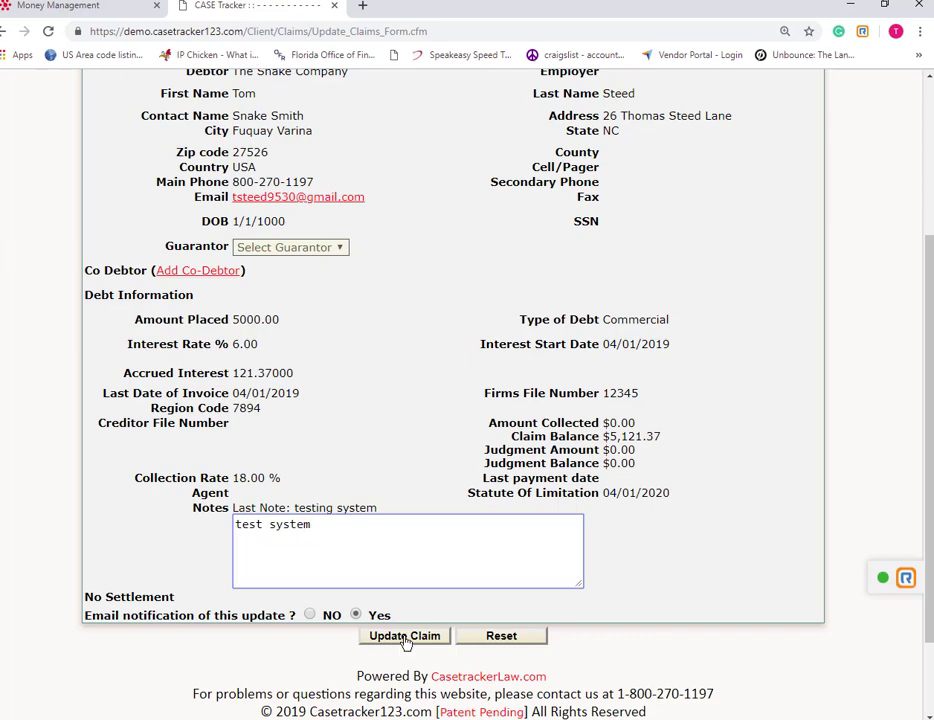
{"action": "left_click", "coordinate": [408, 639]}
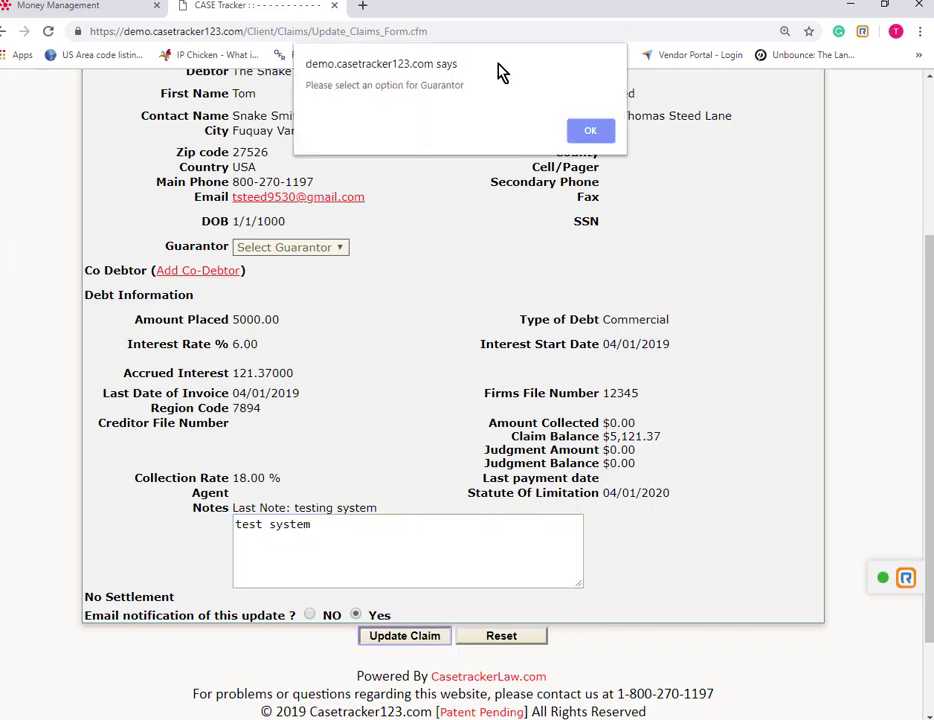
{"action": "left_click", "coordinate": [590, 134]}
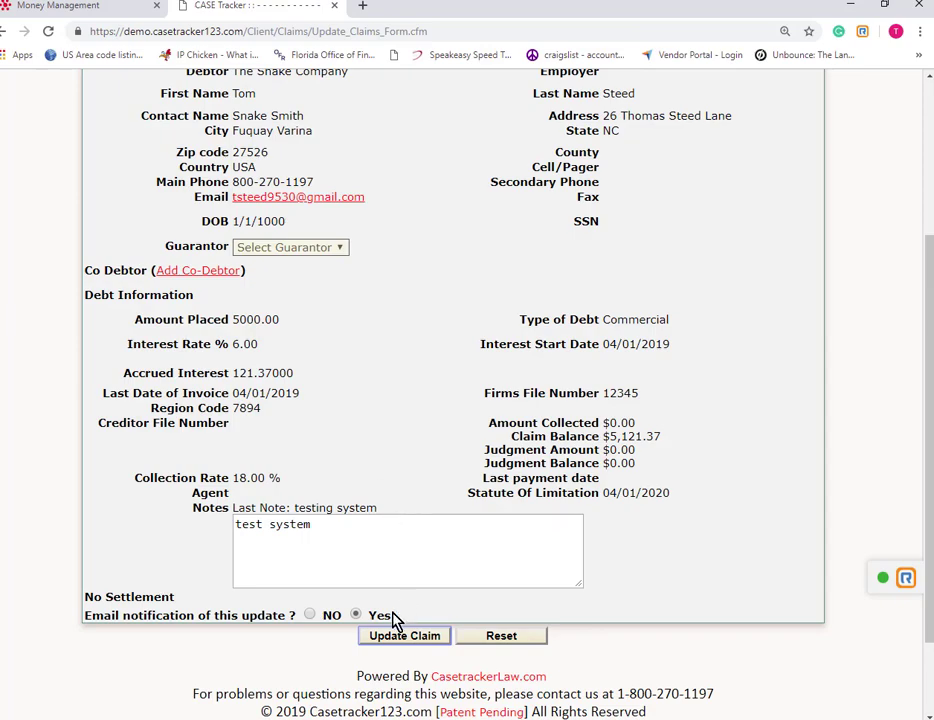
{"action": "left_click", "coordinate": [408, 638]}
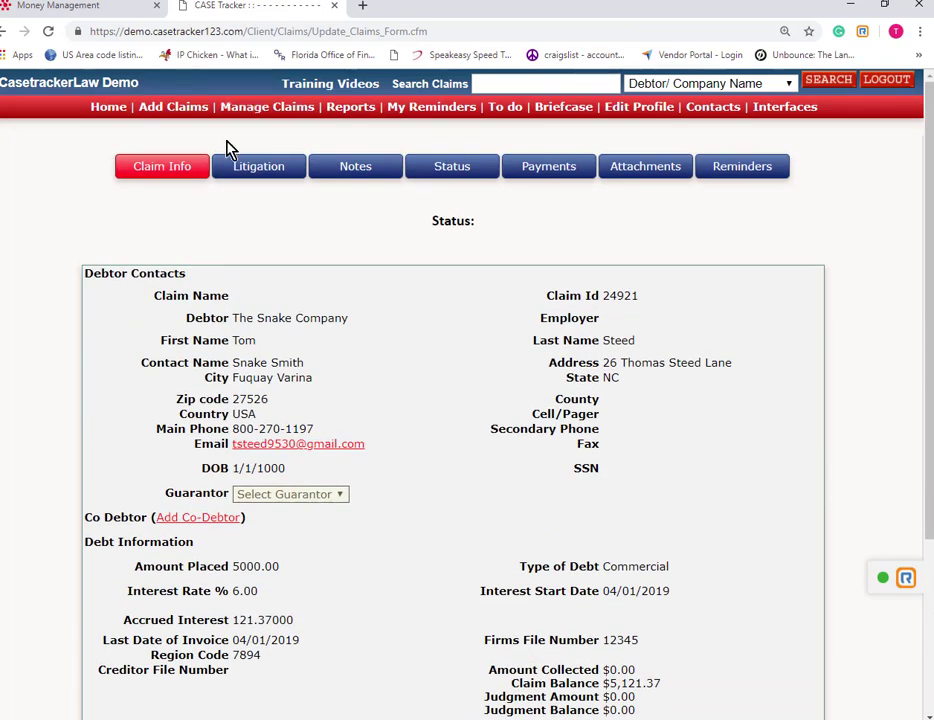
{"action": "left_click", "coordinate": [374, 169]}
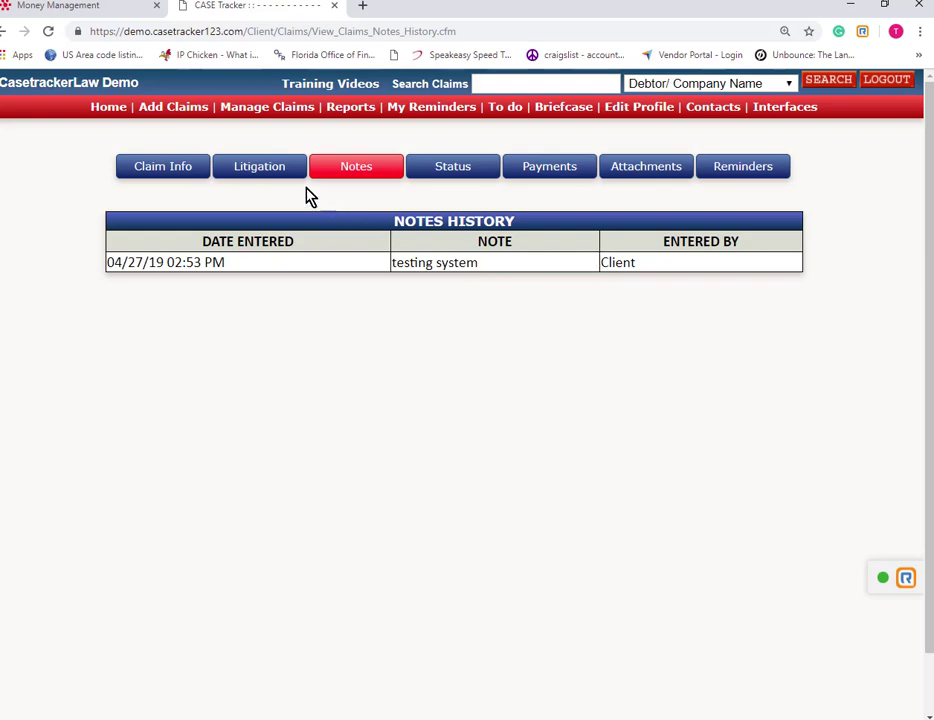
Look over the claim's Litigation information and then its Status history.
{"action": "left_click", "coordinate": [265, 171]}
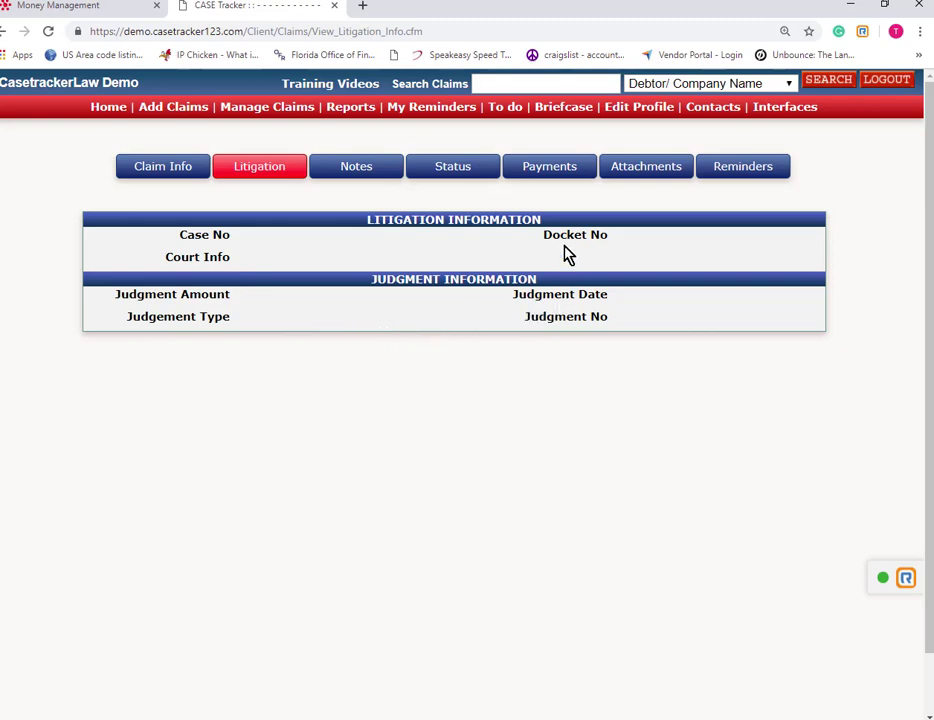
{"action": "left_click", "coordinate": [455, 170]}
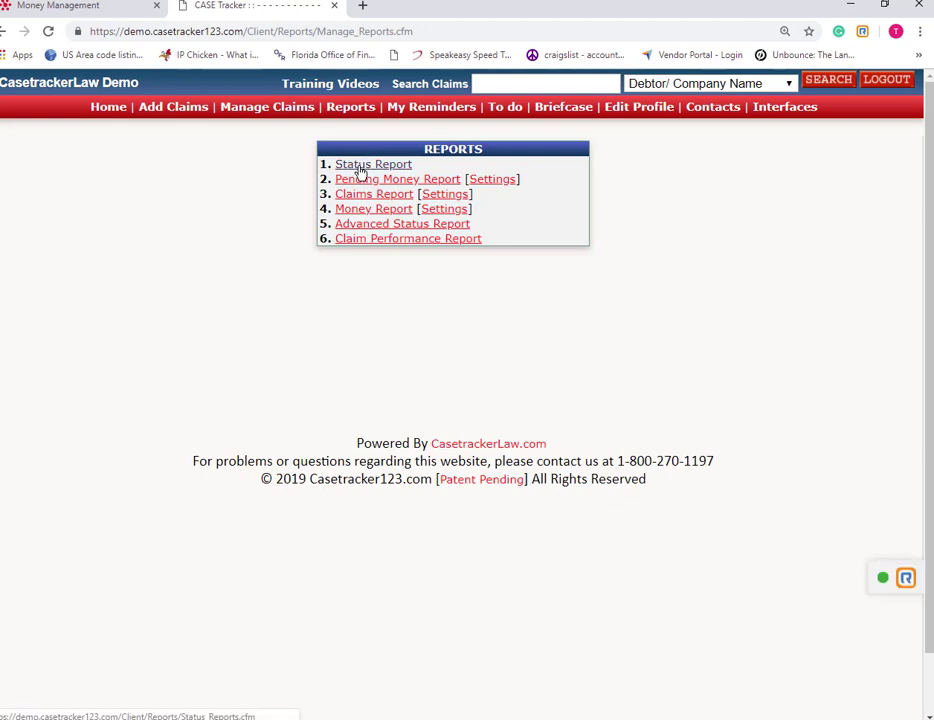
Generate the Status report for all accounts, then view the Pending Money report.
{"action": "left_click", "coordinate": [361, 172]}
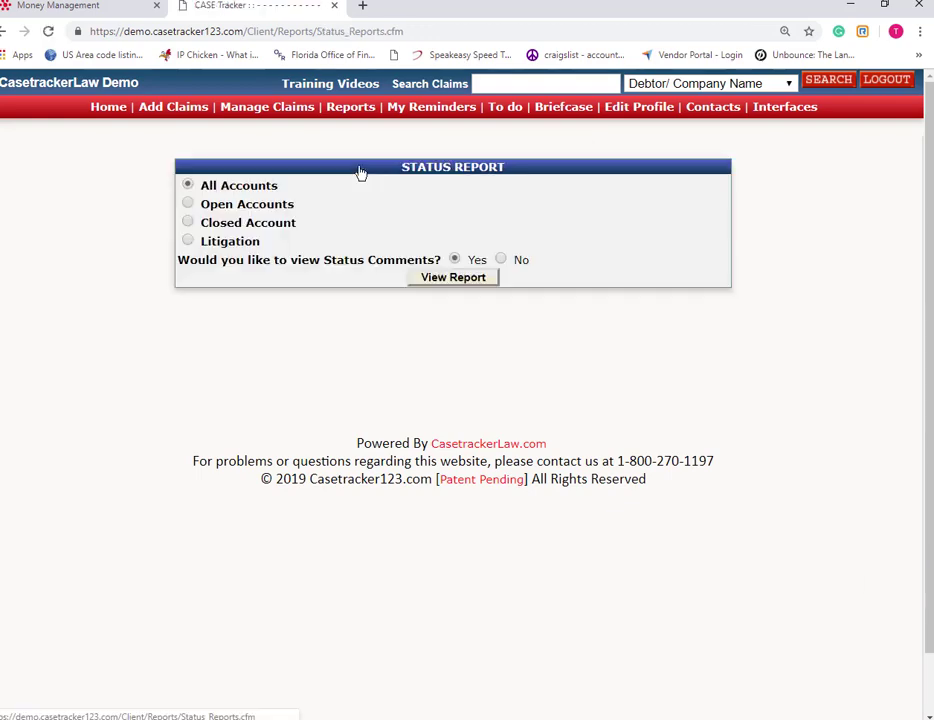
{"action": "left_click", "coordinate": [452, 278]}
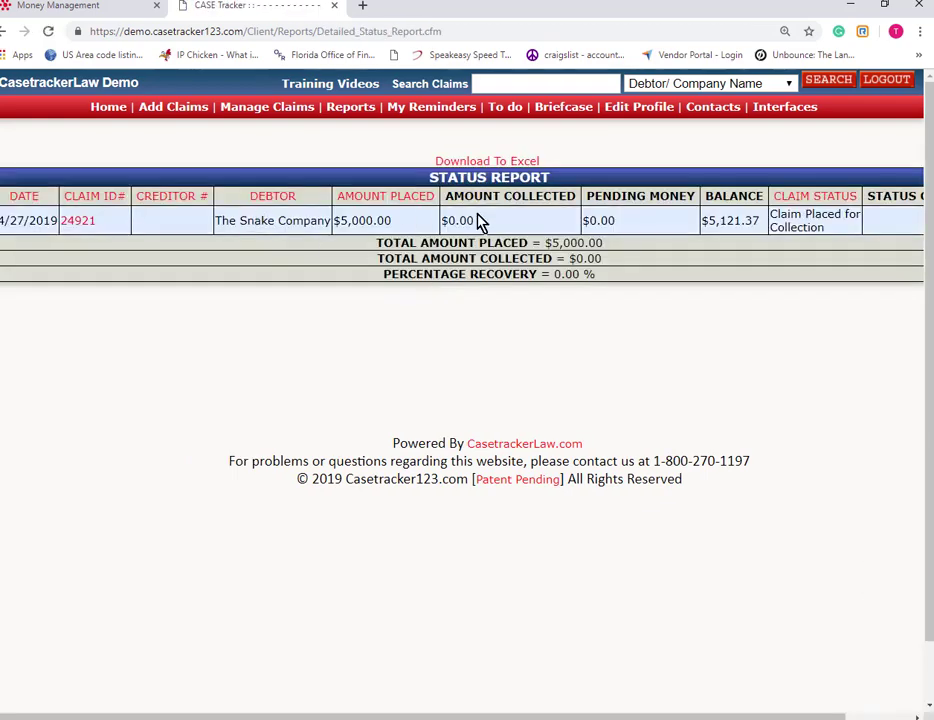
{"action": "left_click", "coordinate": [353, 110]}
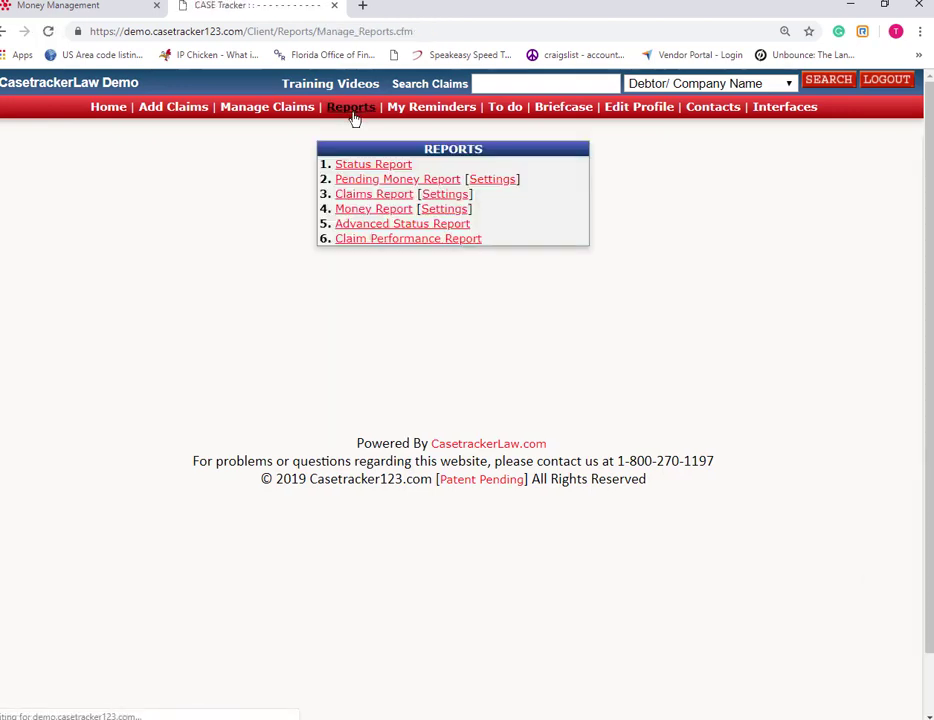
{"action": "left_click", "coordinate": [368, 182]}
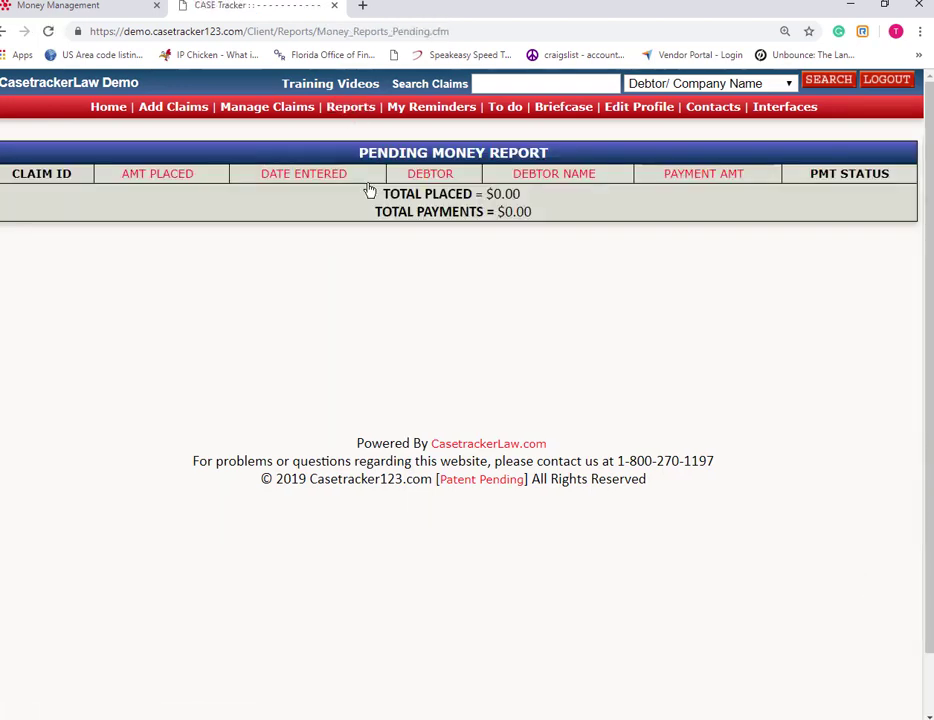
{"action": "left_click", "coordinate": [354, 110]}
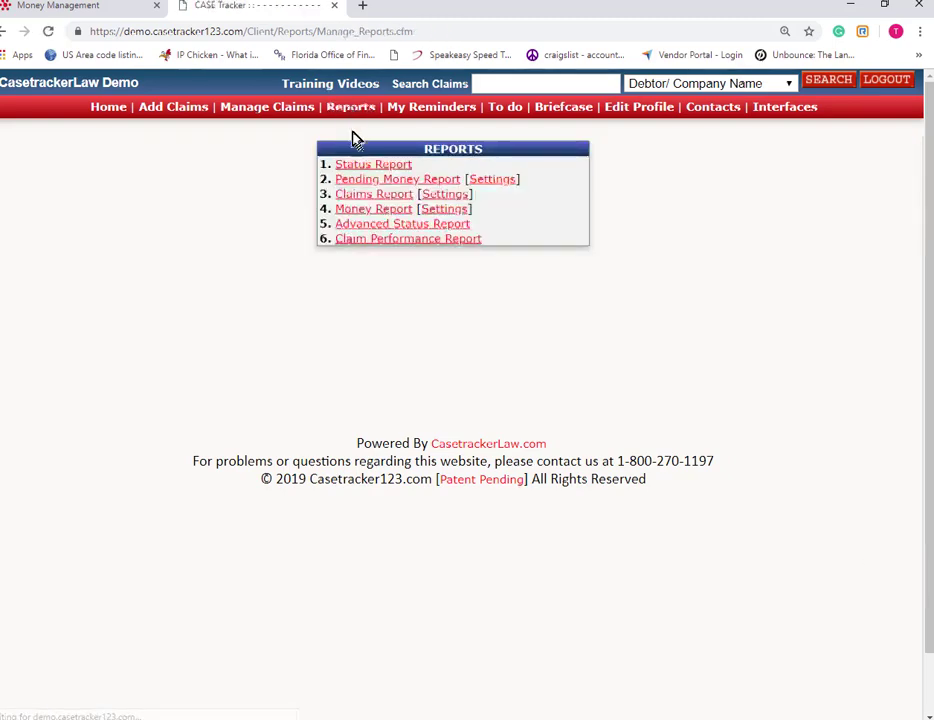
Generate the Claims report, inspect the Advanced Status search form, then open the Claim Performance Report.
{"action": "left_click", "coordinate": [363, 199]}
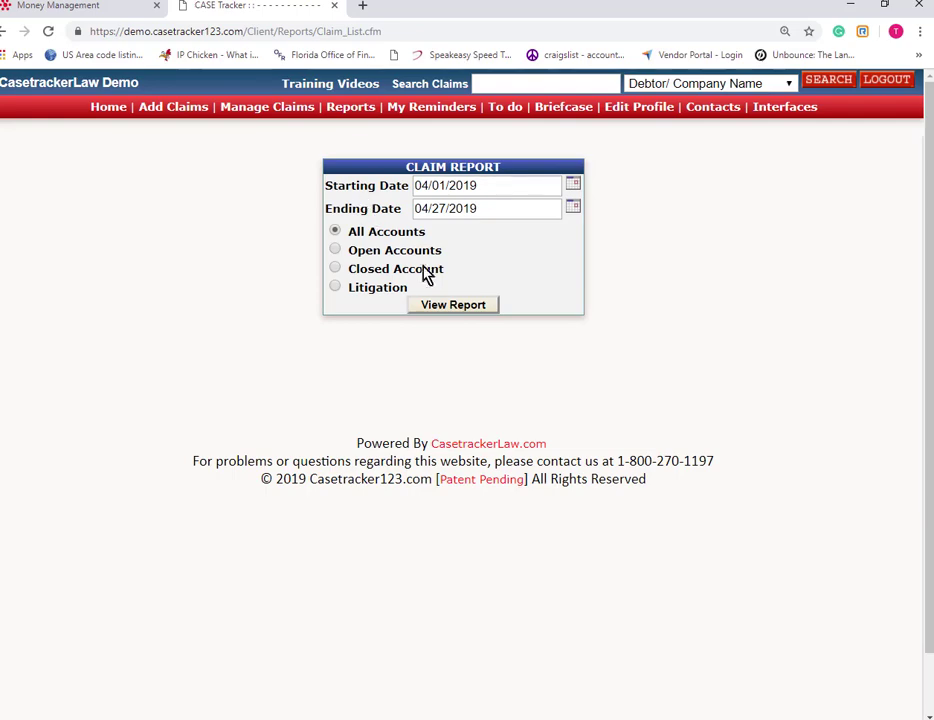
{"action": "left_click", "coordinate": [447, 305]}
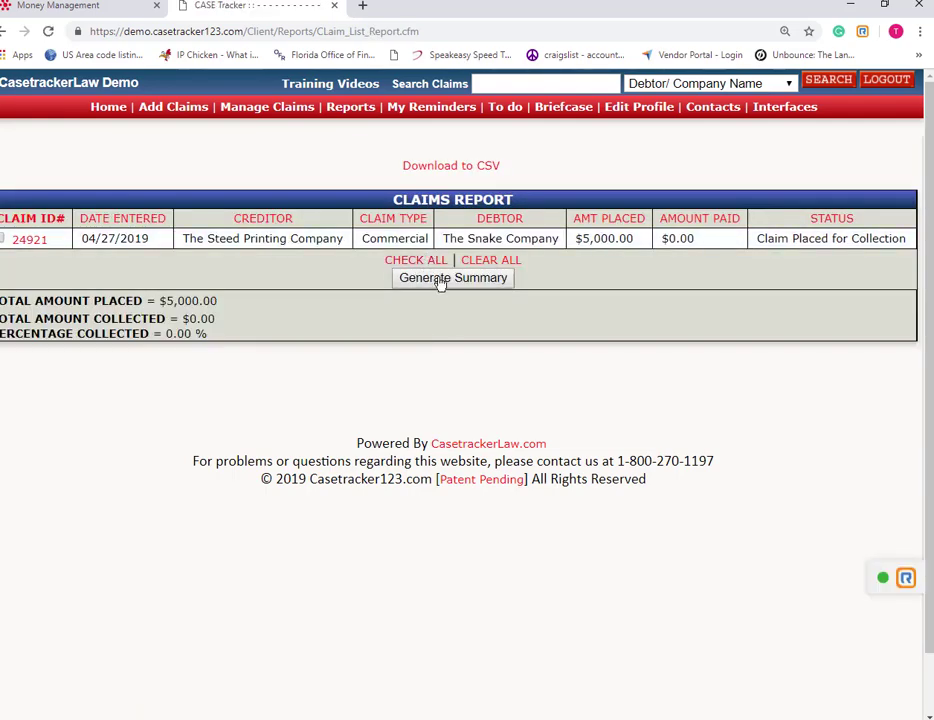
{"action": "left_click", "coordinate": [344, 116]}
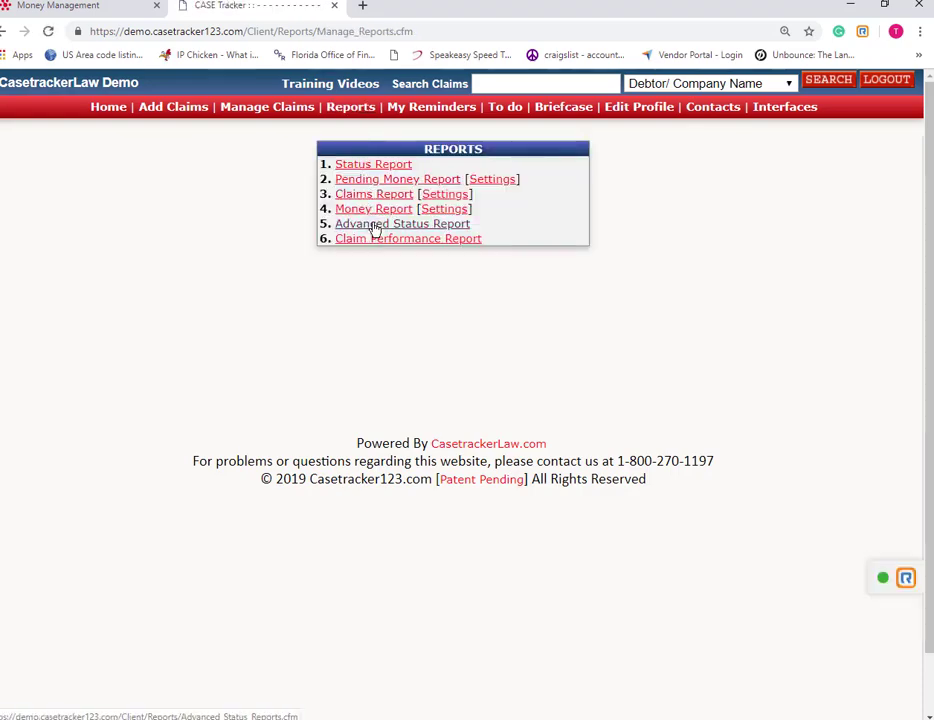
{"action": "left_click", "coordinate": [373, 224]}
{"action": "scroll", "coordinate": [359, 234], "scroll_direction": "down", "scroll_amount": 1}
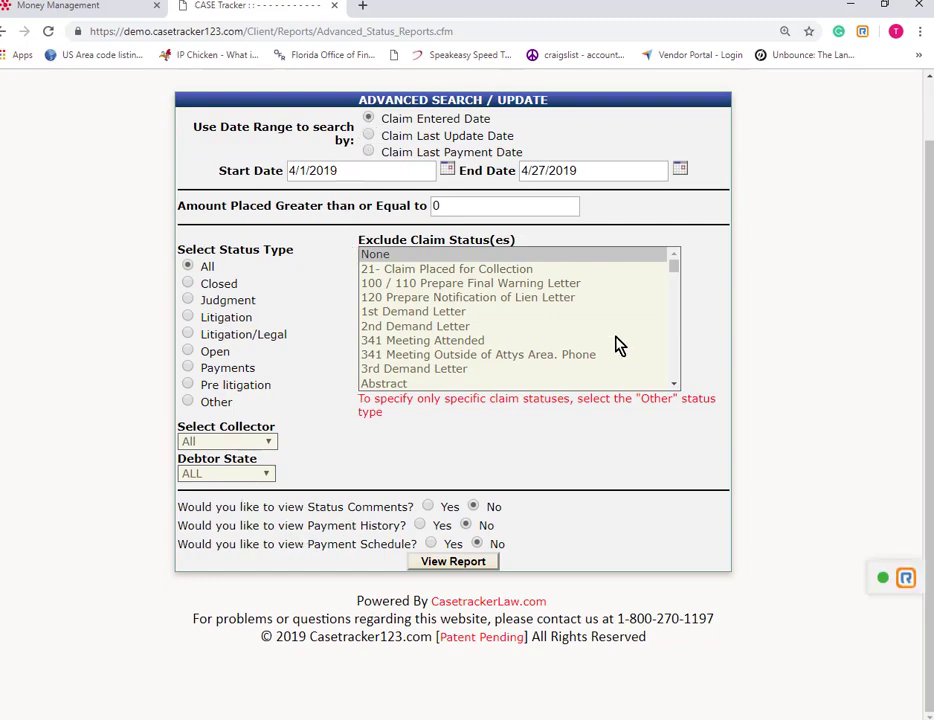
{"action": "left_click_drag", "start_coordinate": [676, 372], "coordinate": [667, 242]}
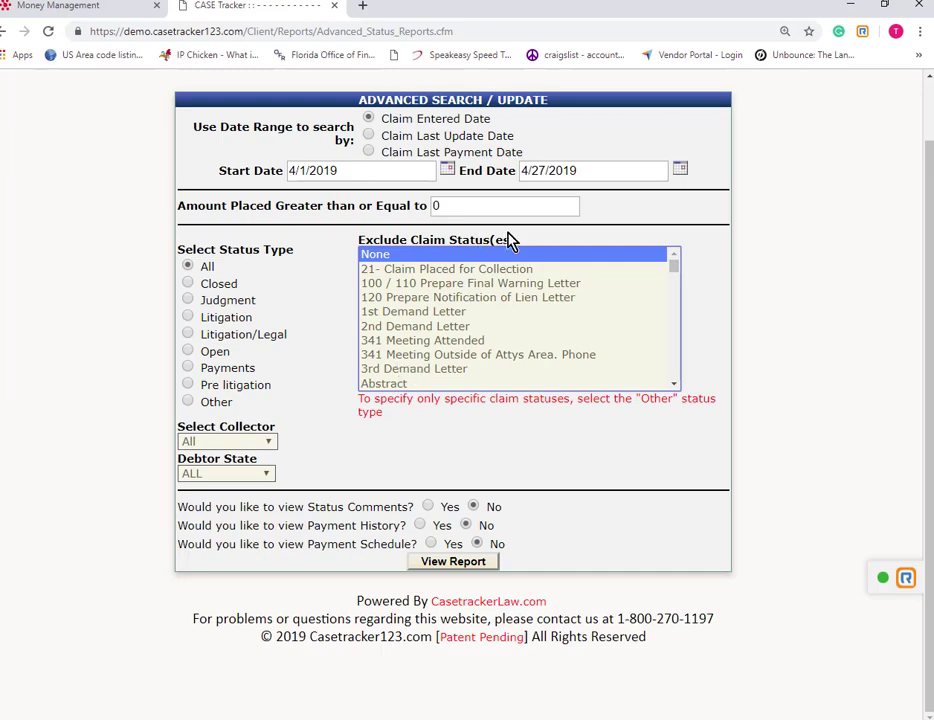
{"action": "scroll", "coordinate": [469, 390], "scroll_direction": "up", "scroll_amount": 1}
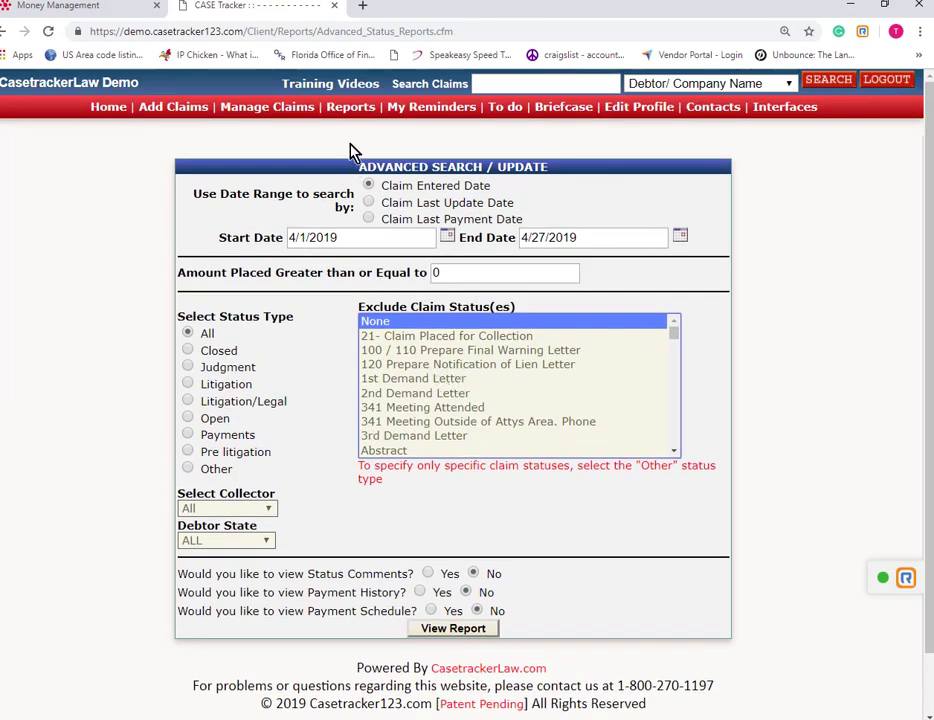
{"action": "left_click", "coordinate": [350, 108]}
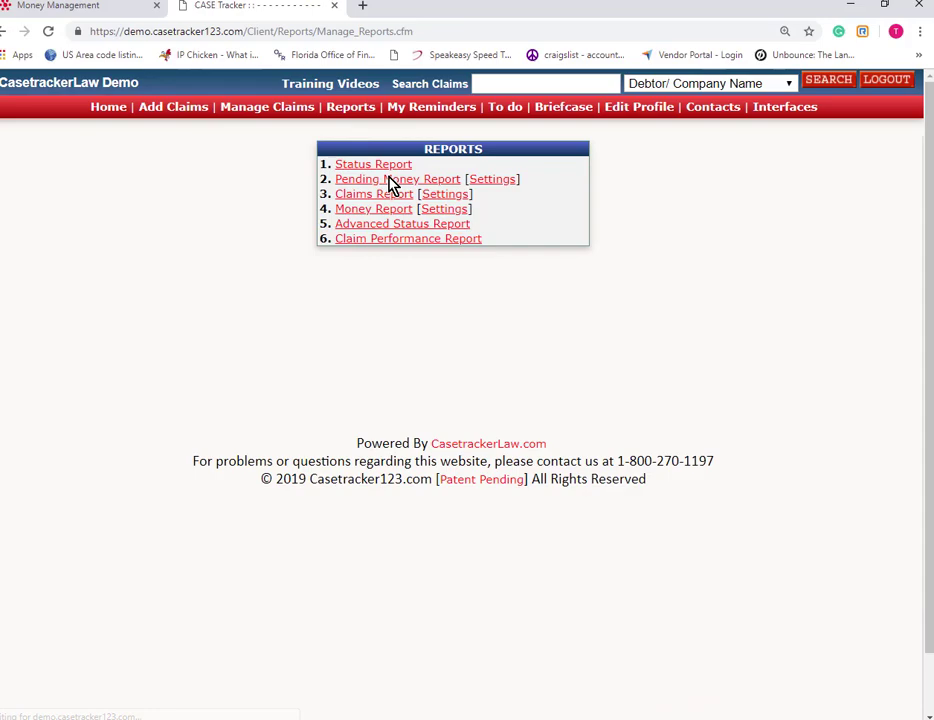
{"action": "left_click", "coordinate": [398, 241]}
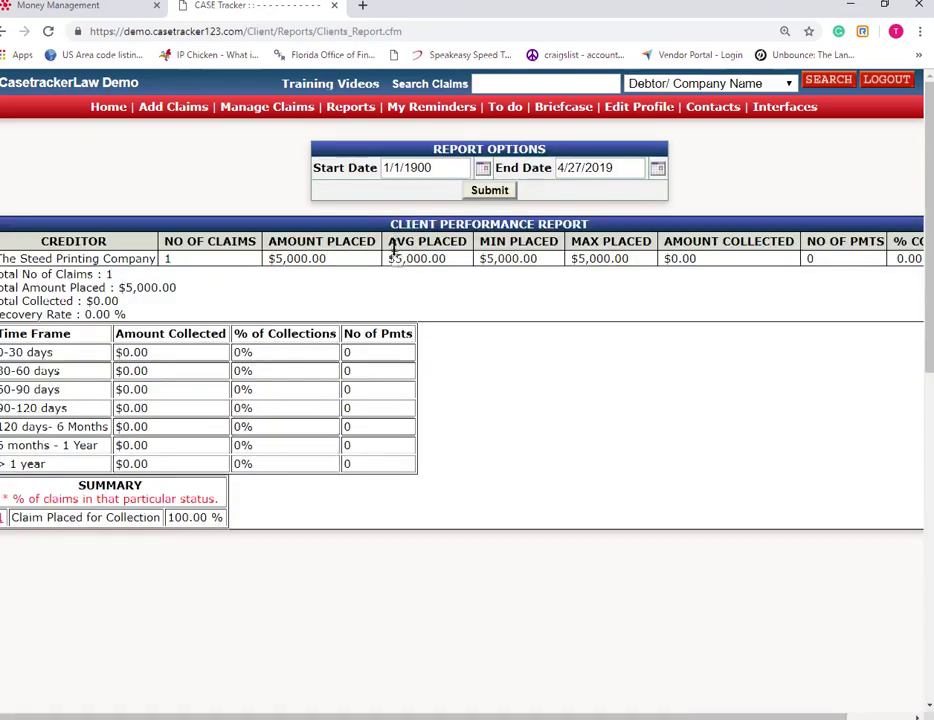
Open claim 24921 for The Snake Company from the admin New Claims list.
{"action": "scroll", "coordinate": [402, 318], "scroll_direction": "down", "scroll_amount": 2}
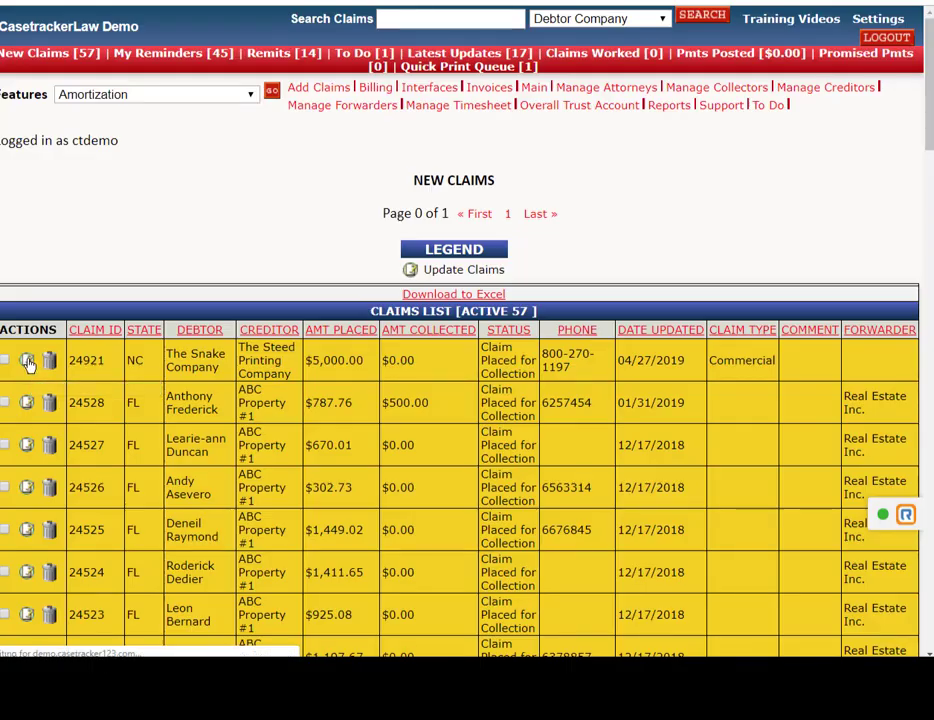
{"action": "left_click", "coordinate": [27, 362]}
Set claim 24921's status to 1st Demand Letter, turn on client notification, and save.
{"action": "scroll", "coordinate": [62, 355], "scroll_direction": "down", "scroll_amount": 1}
{"action": "scroll", "coordinate": [62, 358], "scroll_direction": "down", "scroll_amount": 3}
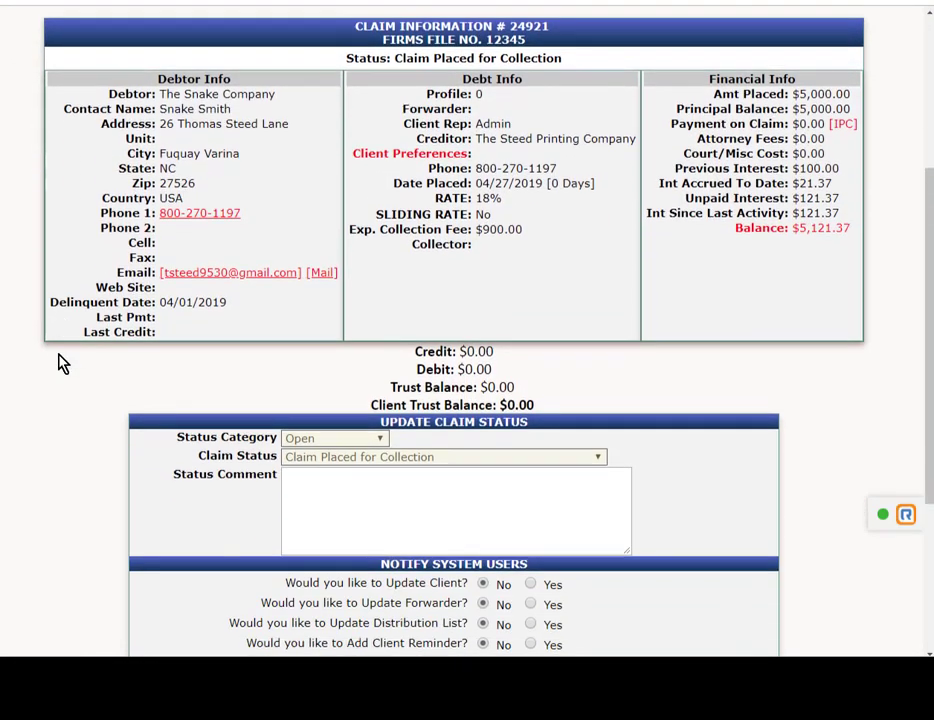
{"action": "left_click", "coordinate": [597, 389]}
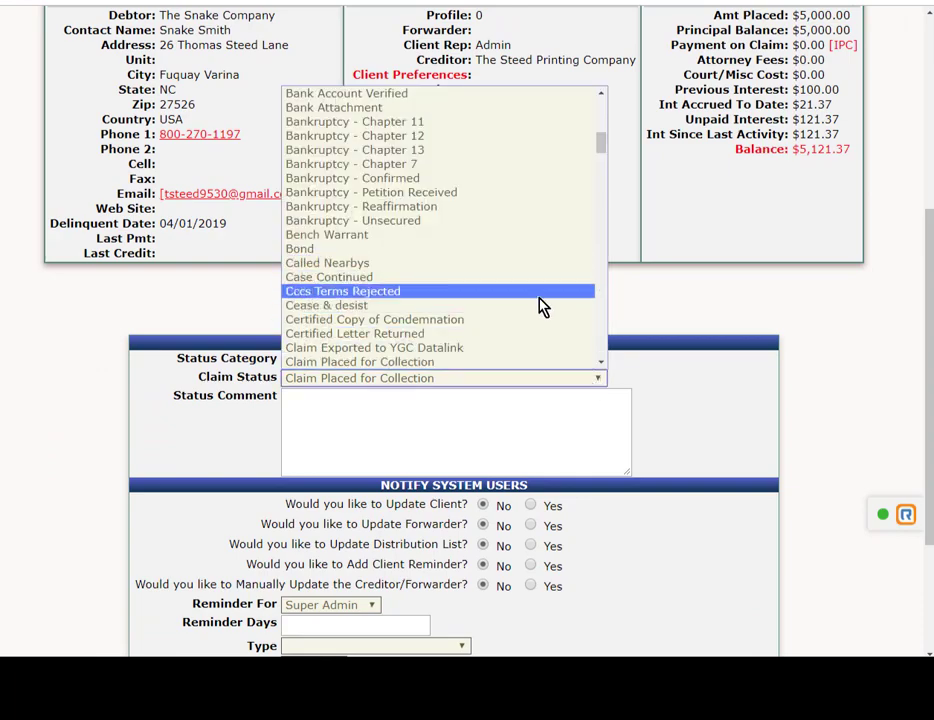
{"action": "scroll", "coordinate": [532, 315], "scroll_direction": "down", "scroll_amount": 3}
{"action": "scroll", "coordinate": [523, 313], "scroll_direction": "up", "scroll_amount": 10}
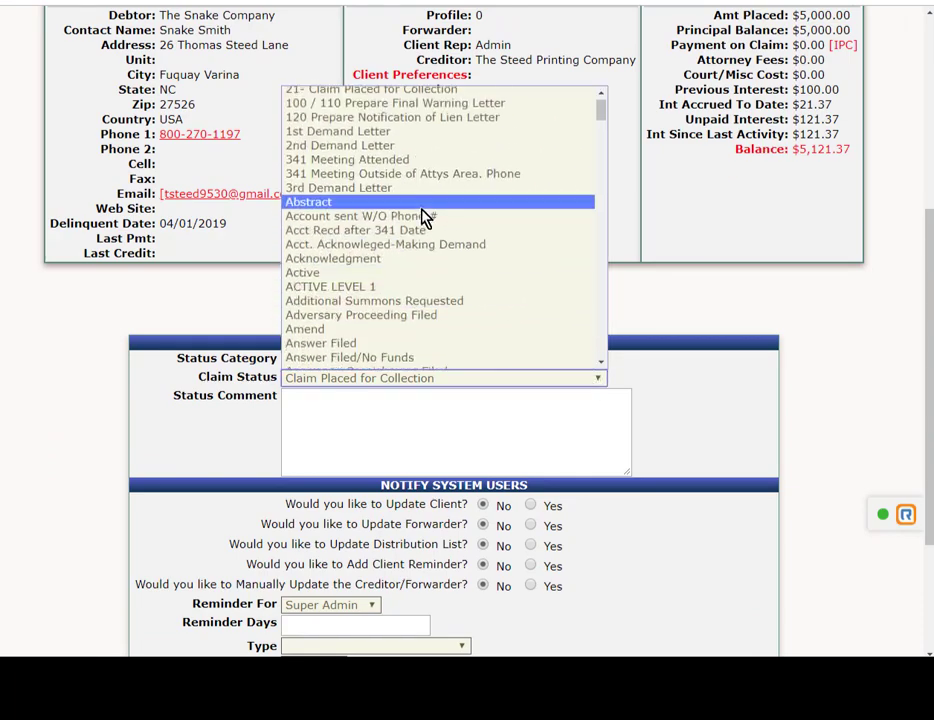
{"action": "left_click", "coordinate": [408, 133]}
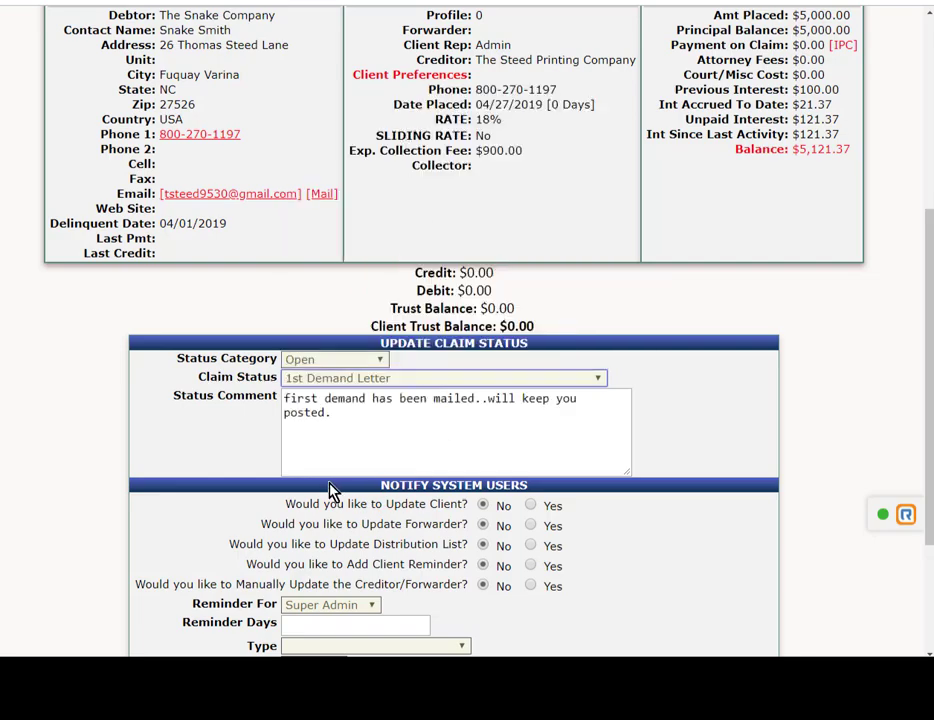
{"action": "scroll", "coordinate": [455, 500], "scroll_direction": "down", "scroll_amount": 2}
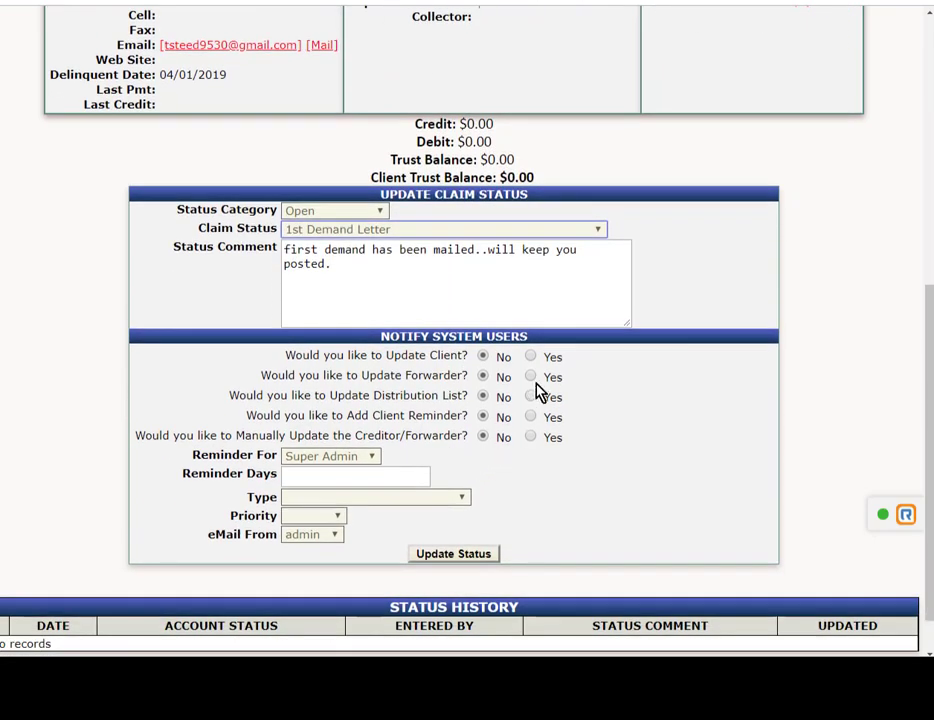
{"action": "left_click", "coordinate": [531, 357]}
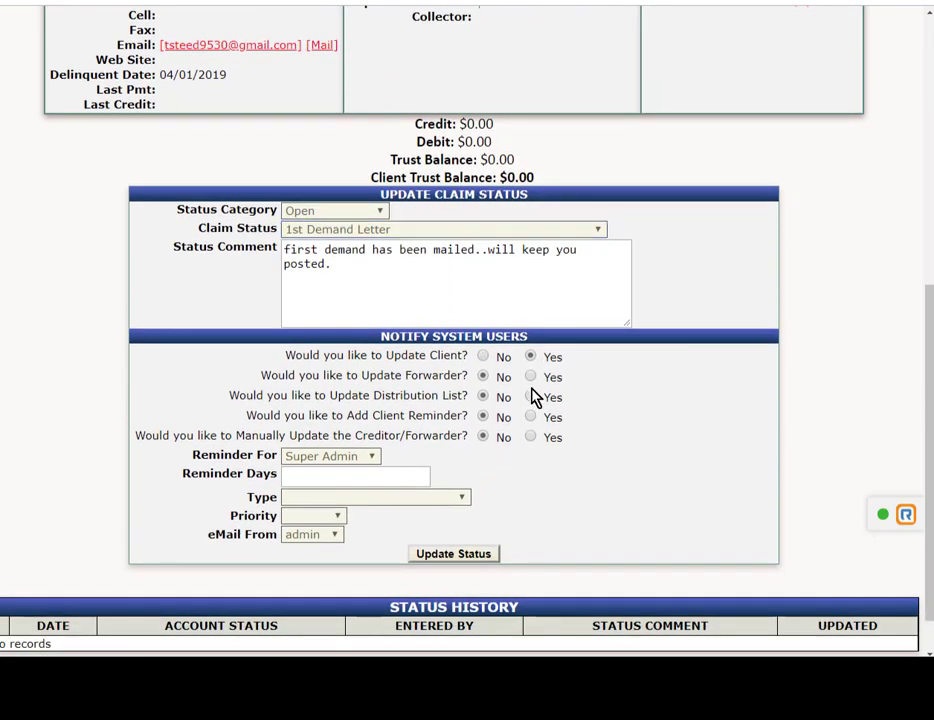
{"action": "left_click", "coordinate": [462, 562]}
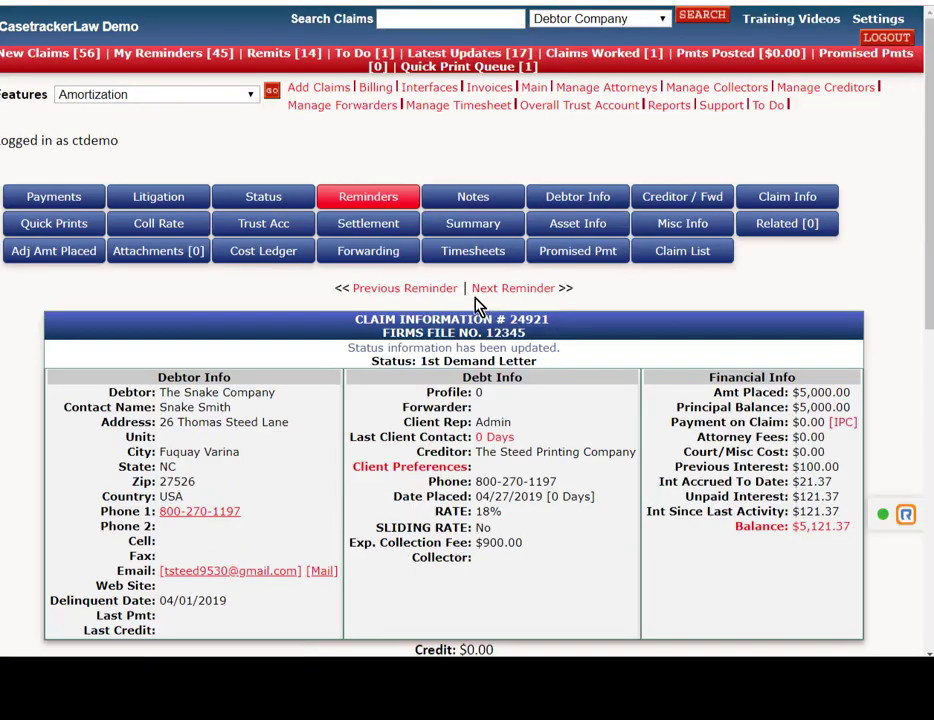
Open The Snake Company claim from the client's Manage Claims list, now at 1st Demand Letter.
{"action": "left_click", "coordinate": [27, 197]}
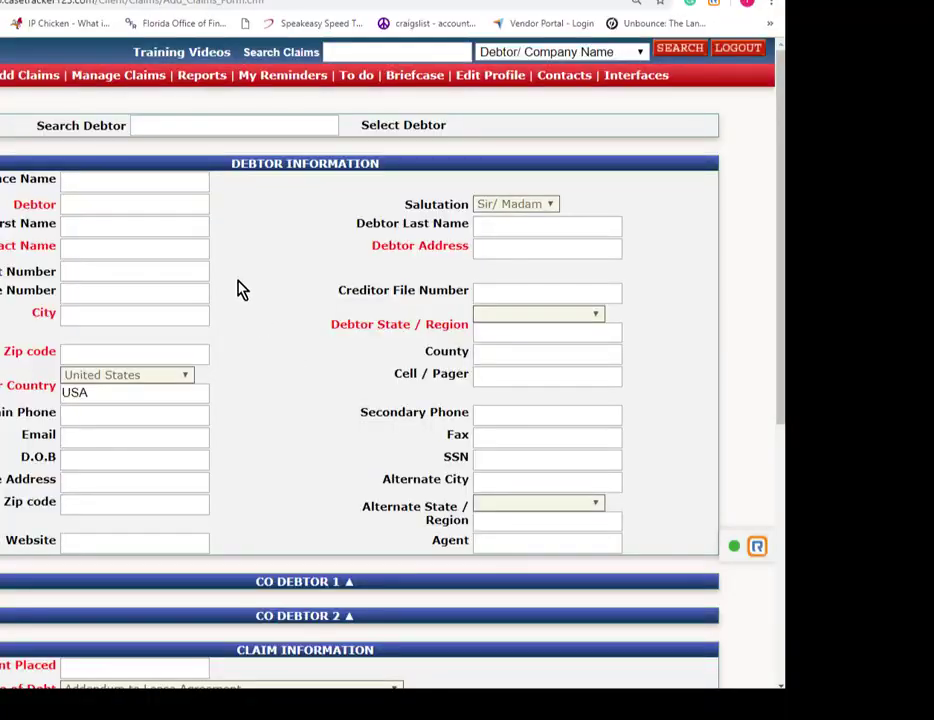
{"action": "left_click", "coordinate": [118, 76]}
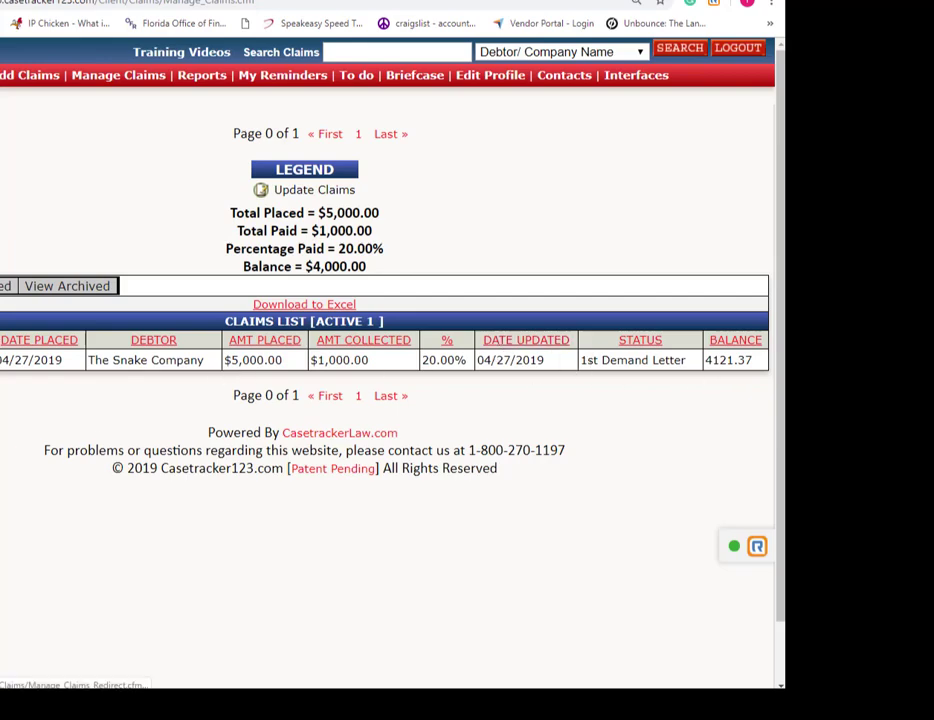
{"action": "left_click", "coordinate": [2, 360]}
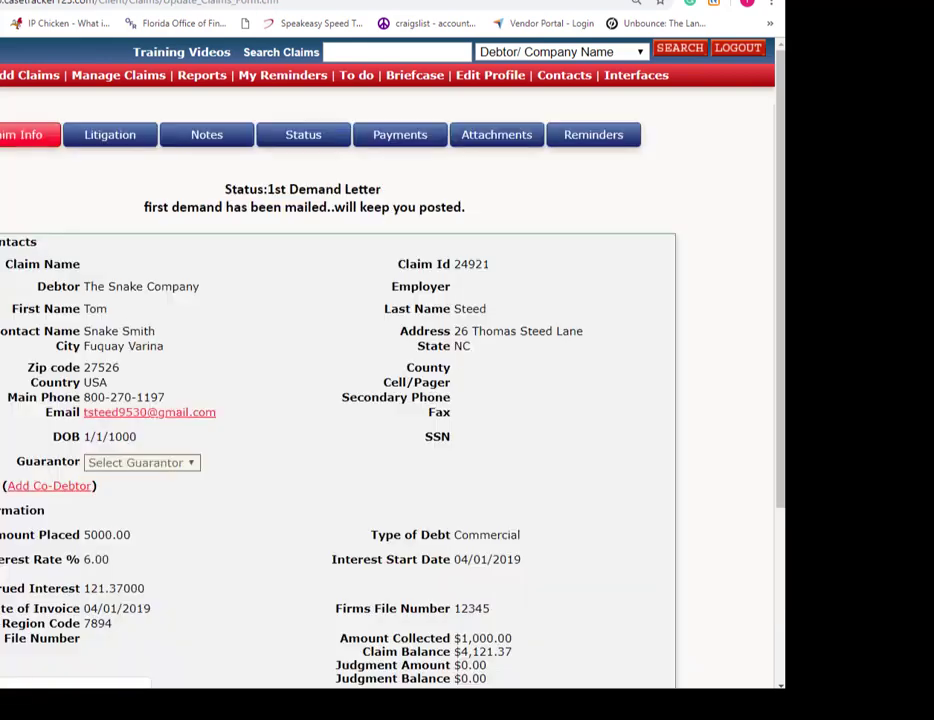
Review the claim's Notes, Status and Payments histories, then open its Attachments page.
{"action": "left_click", "coordinate": [215, 140]}
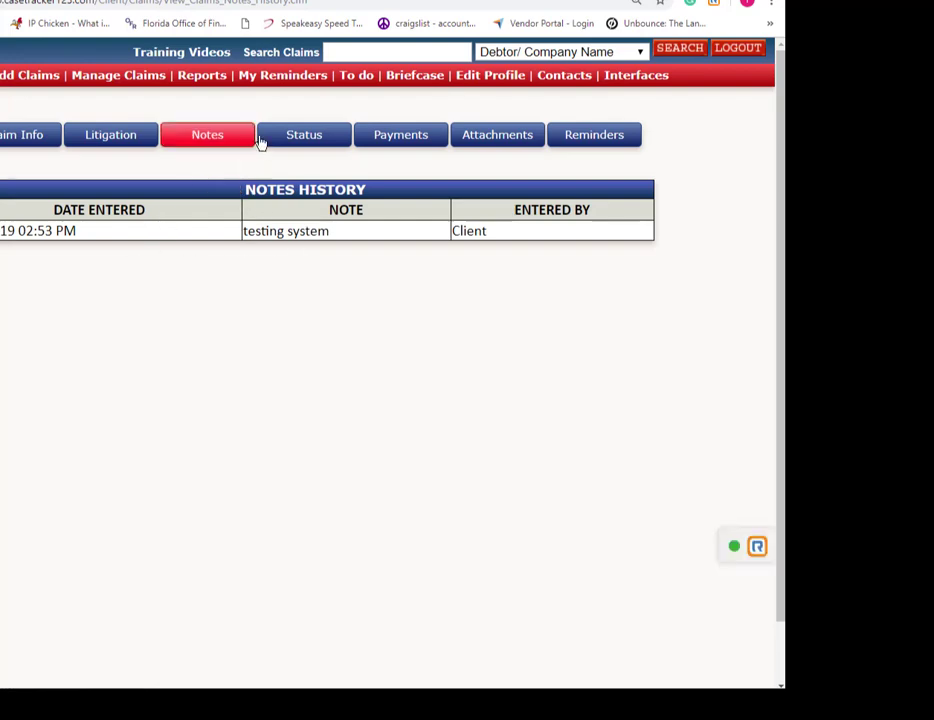
{"action": "left_click", "coordinate": [292, 142]}
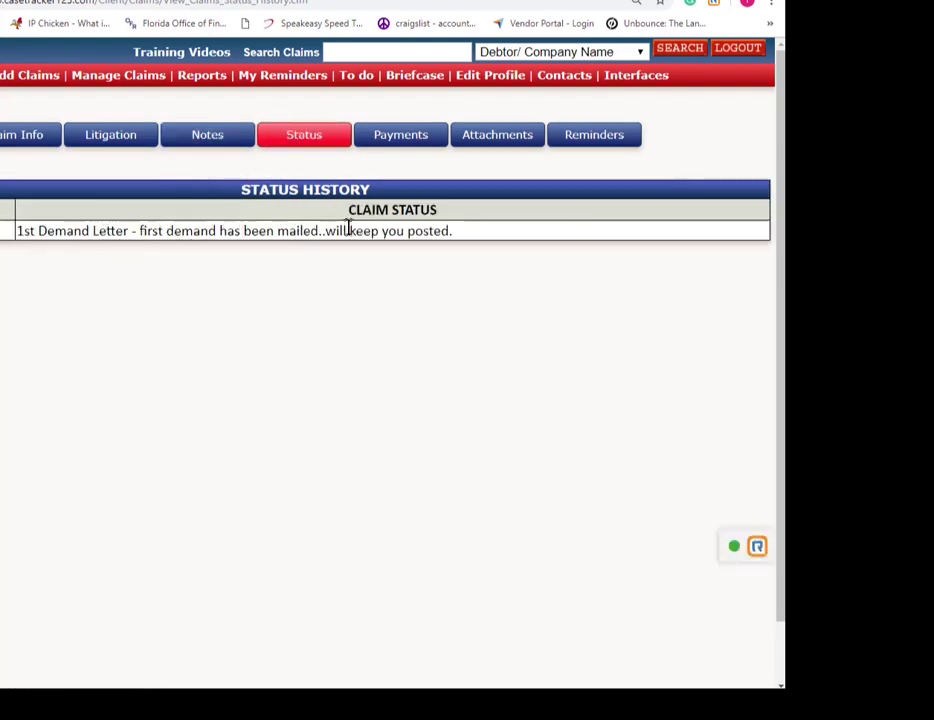
{"action": "left_click", "coordinate": [396, 140]}
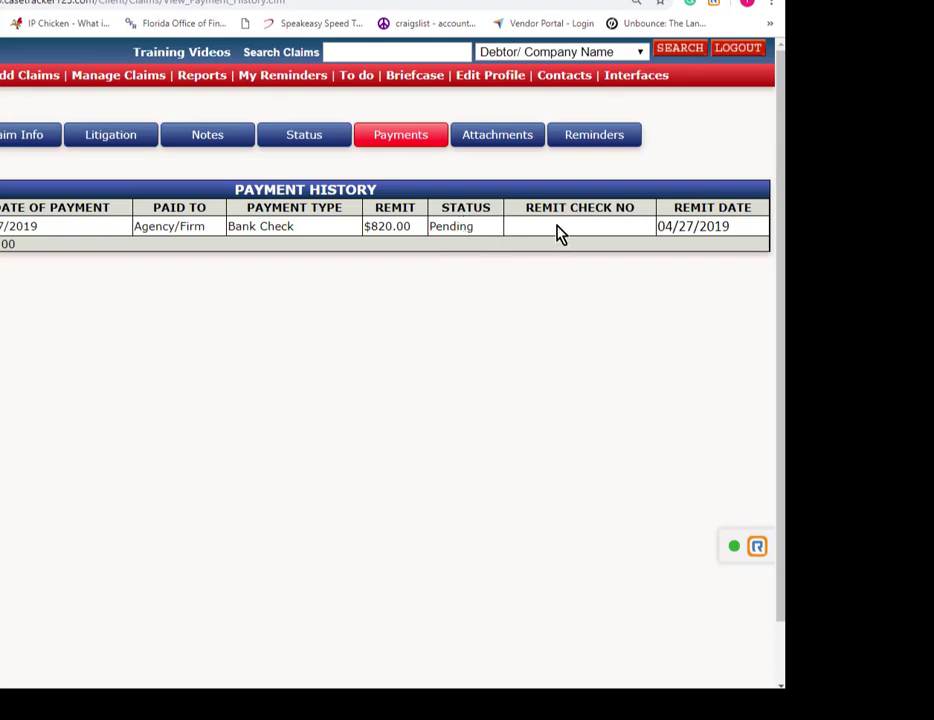
{"action": "left_click", "coordinate": [510, 144]}
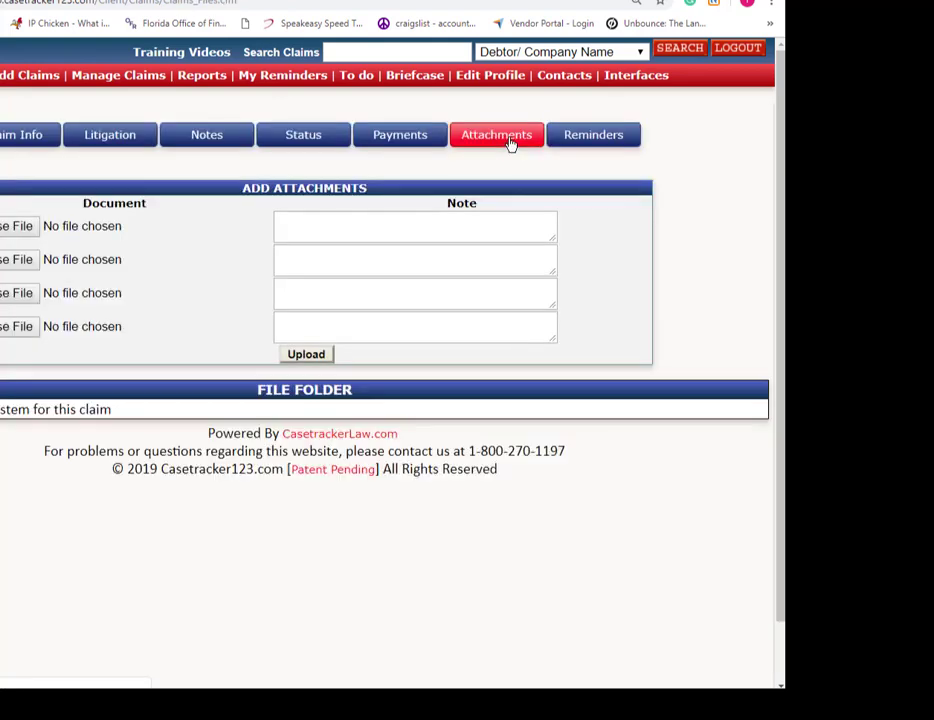
Attach the 4/23/2019 and 4/22/2019 12:34 PM report PDFs with notes 'gfhfghf' and 'gfhfghfgh'.
{"action": "left_click", "coordinate": [4, 234]}
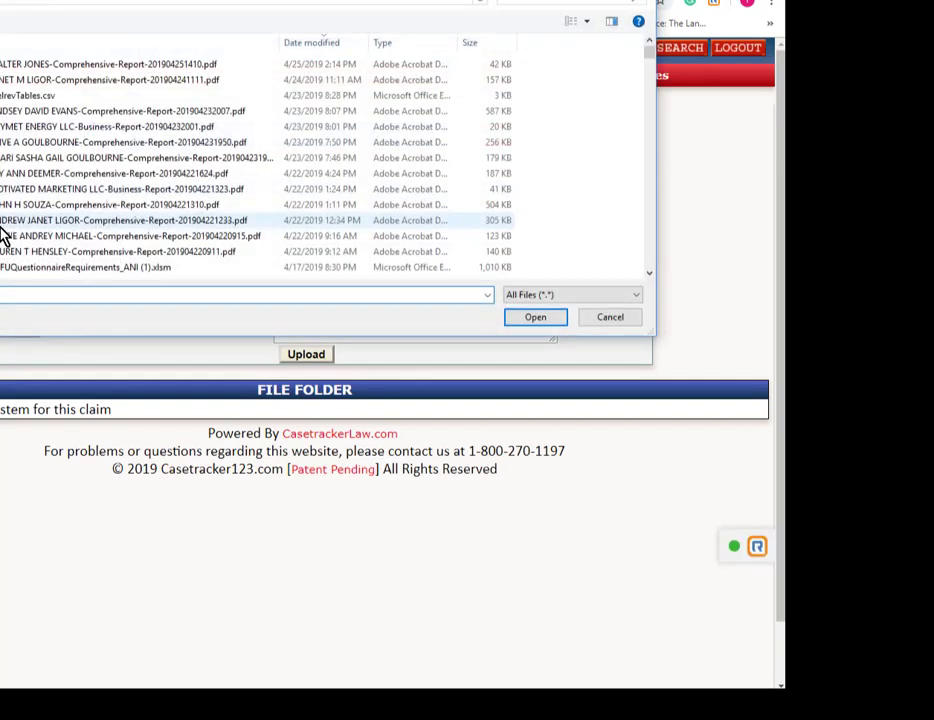
{"action": "left_click", "coordinate": [38, 142]}
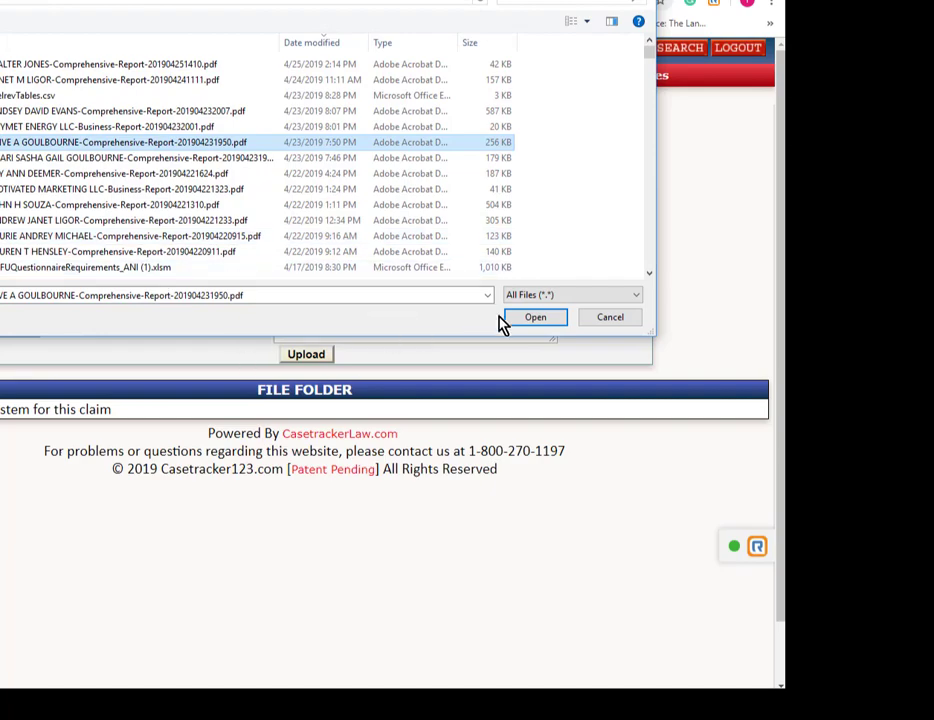
{"action": "left_click", "coordinate": [540, 318]}
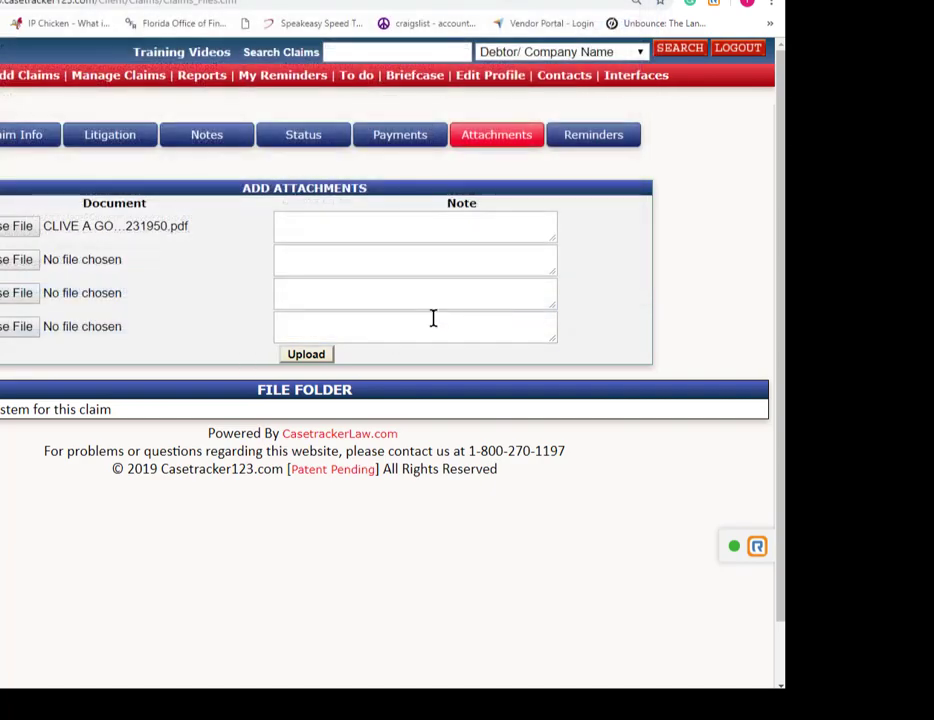
{"action": "left_click", "coordinate": [16, 262]}
{"action": "left_click", "coordinate": [79, 221]}
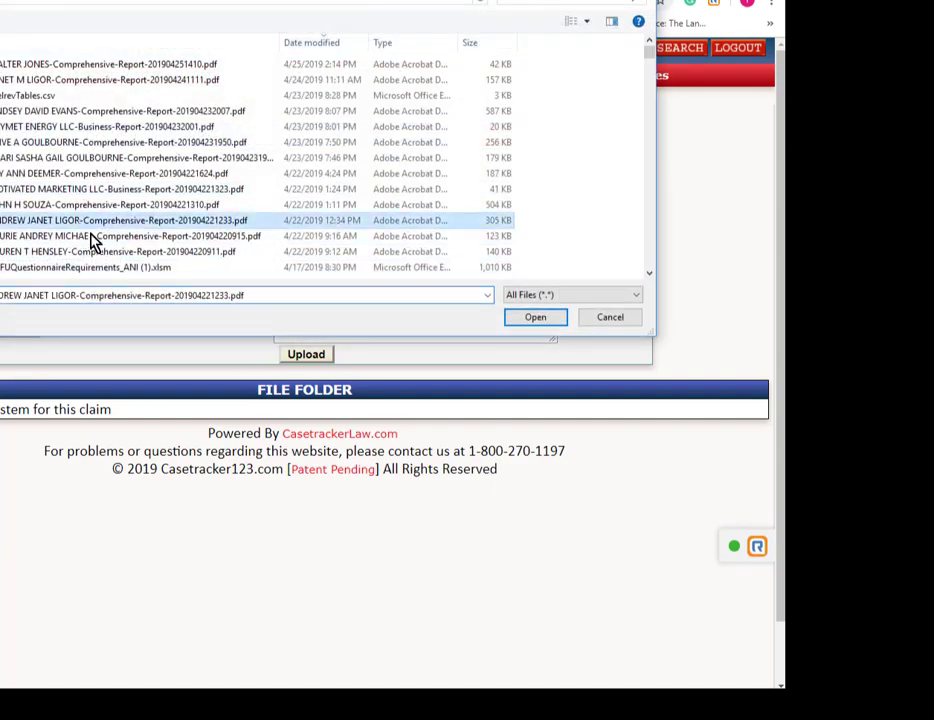
{"action": "left_click", "coordinate": [538, 320]}
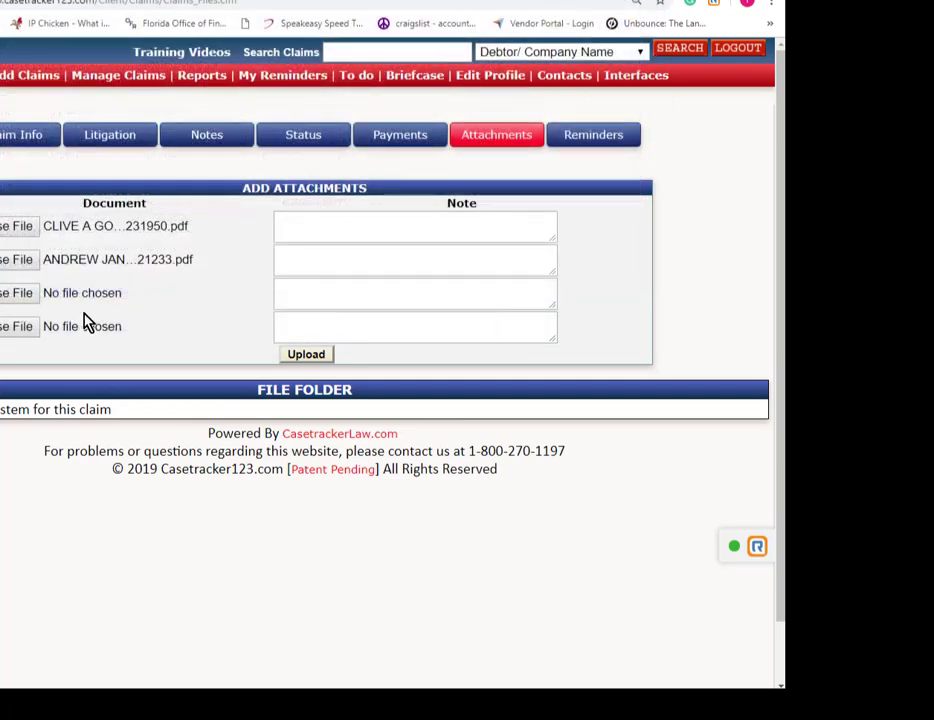
{"action": "left_click", "coordinate": [307, 219]}
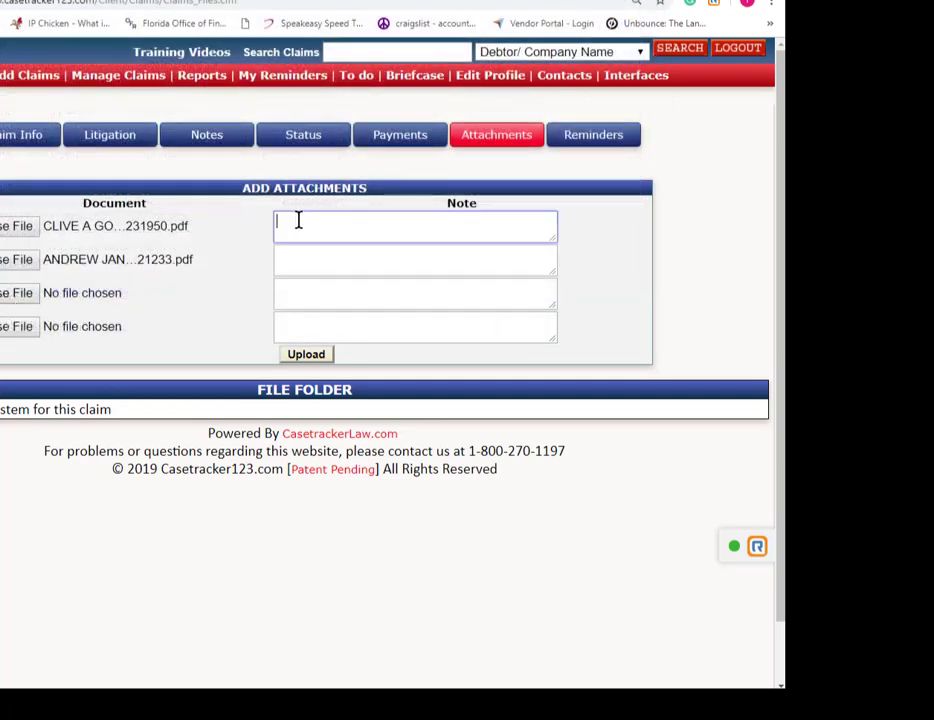
{"action": "type", "text": "gfhfghf"}
{"action": "left_click", "coordinate": [306, 263]}
{"action": "type", "text": "gfhfghfgh"}
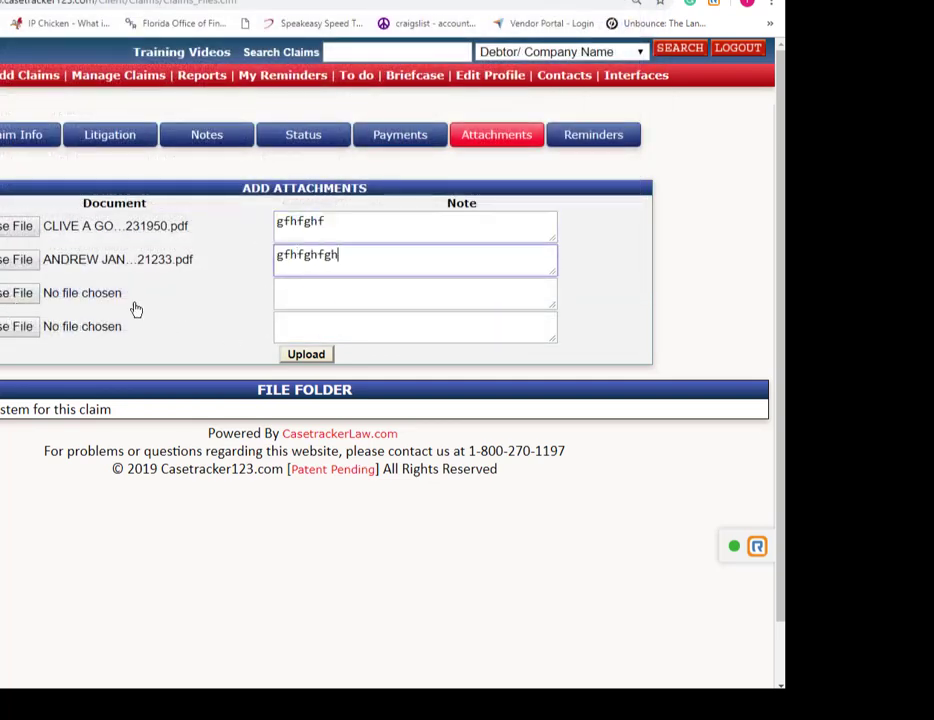
Add the 4/22/2019 9:16 AM report PDF with note 'ghgfhgf', upload all three, and view reminders.
{"action": "left_click", "coordinate": [27, 296]}
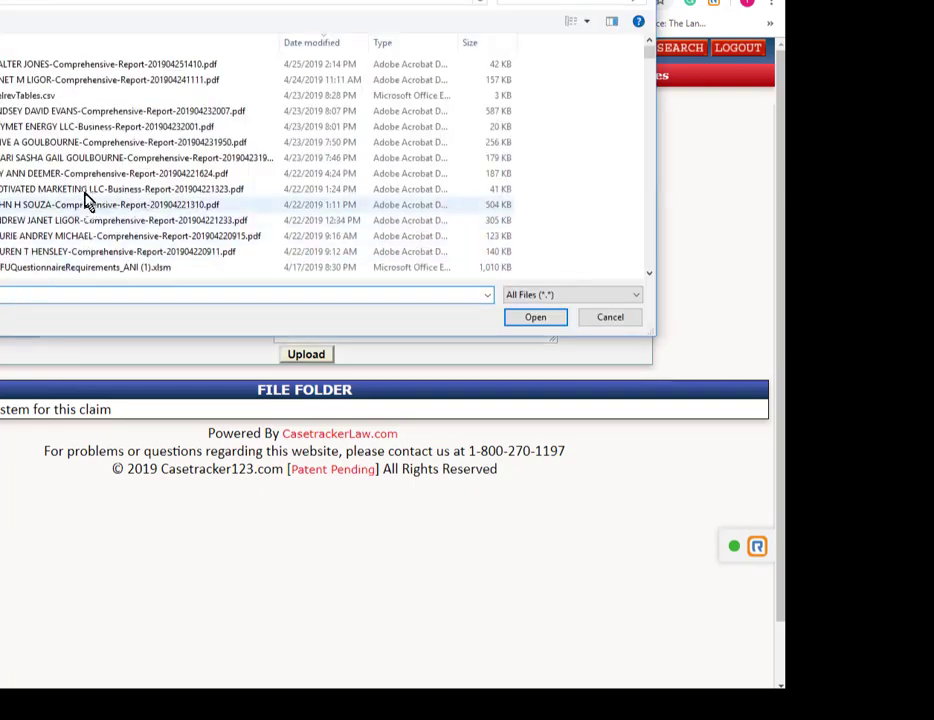
{"action": "left_click", "coordinate": [43, 243]}
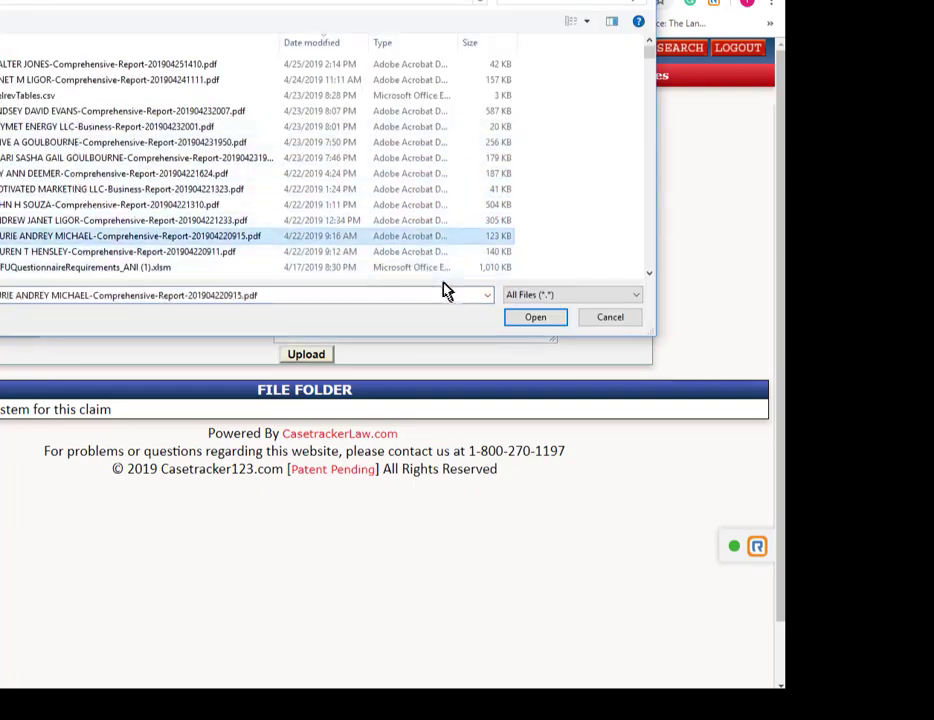
{"action": "left_click", "coordinate": [515, 319]}
{"action": "left_click", "coordinate": [302, 300]}
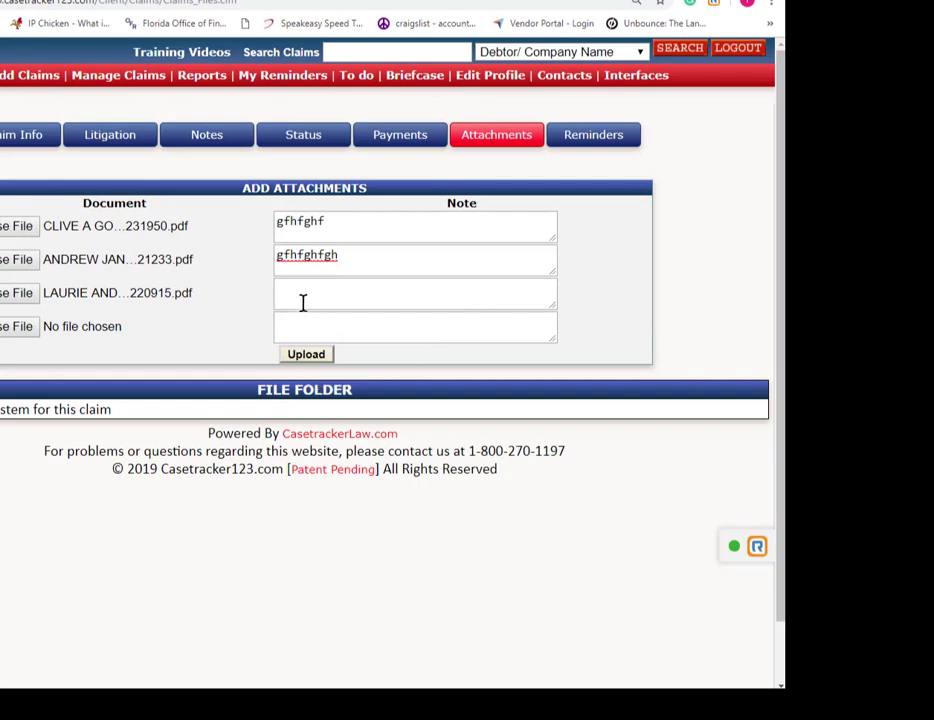
{"action": "type", "text": "ghgfhgf"}
{"action": "left_click", "coordinate": [299, 361]}
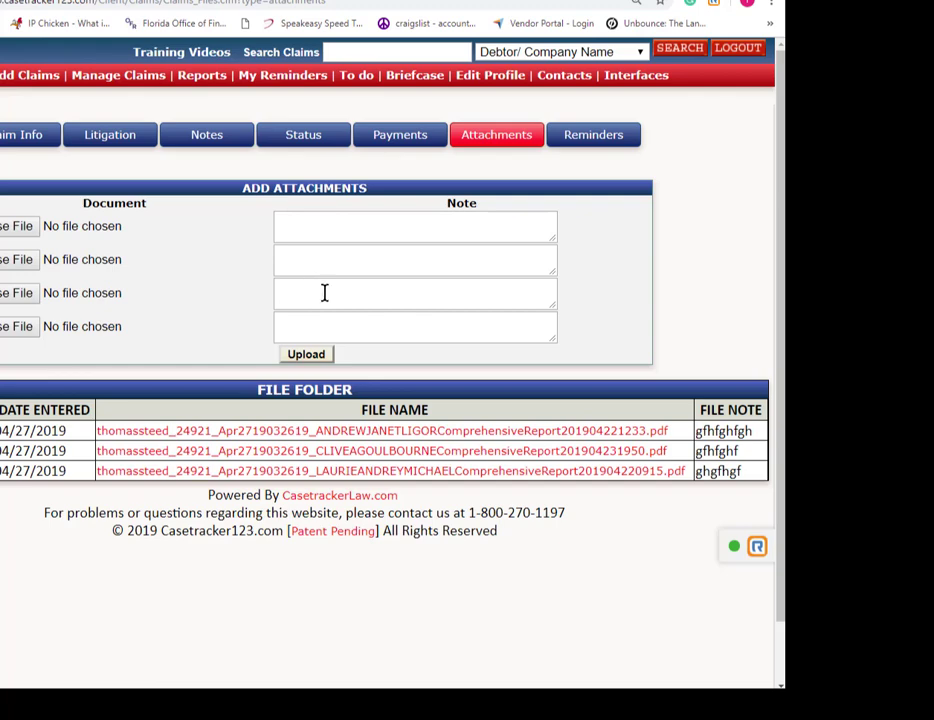
{"action": "left_click", "coordinate": [592, 138]}
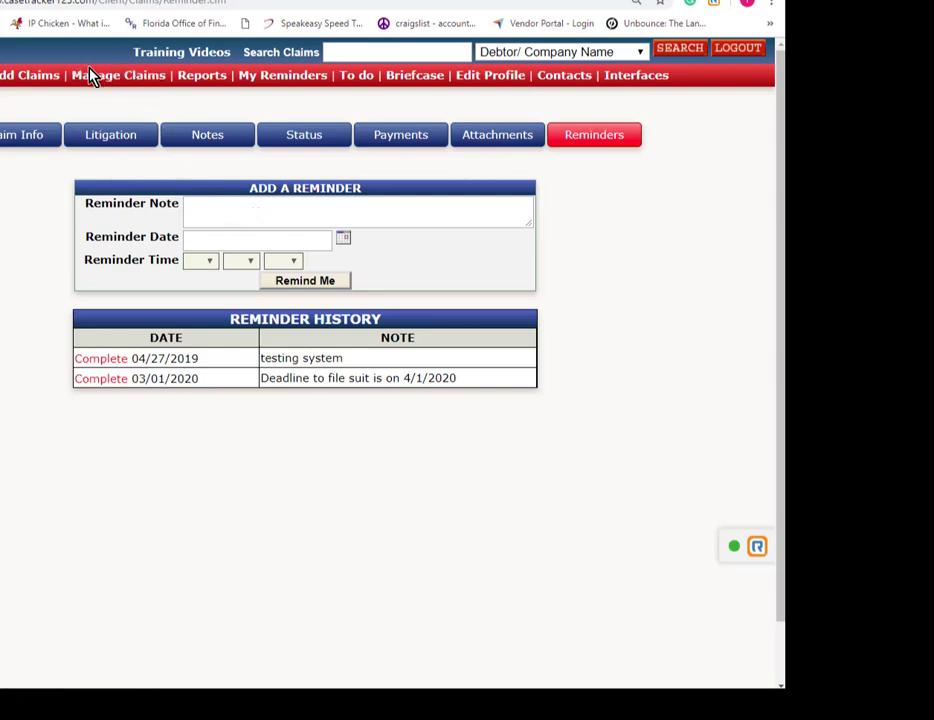
Check today's claim reminders list, then go to the Training Videos page.
{"action": "left_click", "coordinate": [277, 83]}
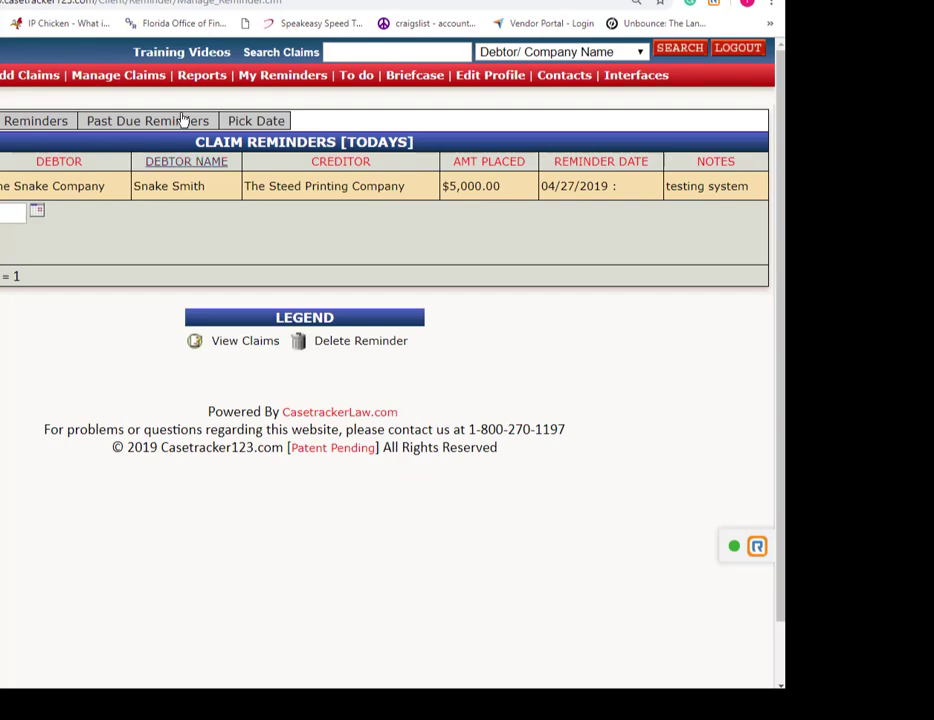
{"action": "left_click", "coordinate": [180, 55]}
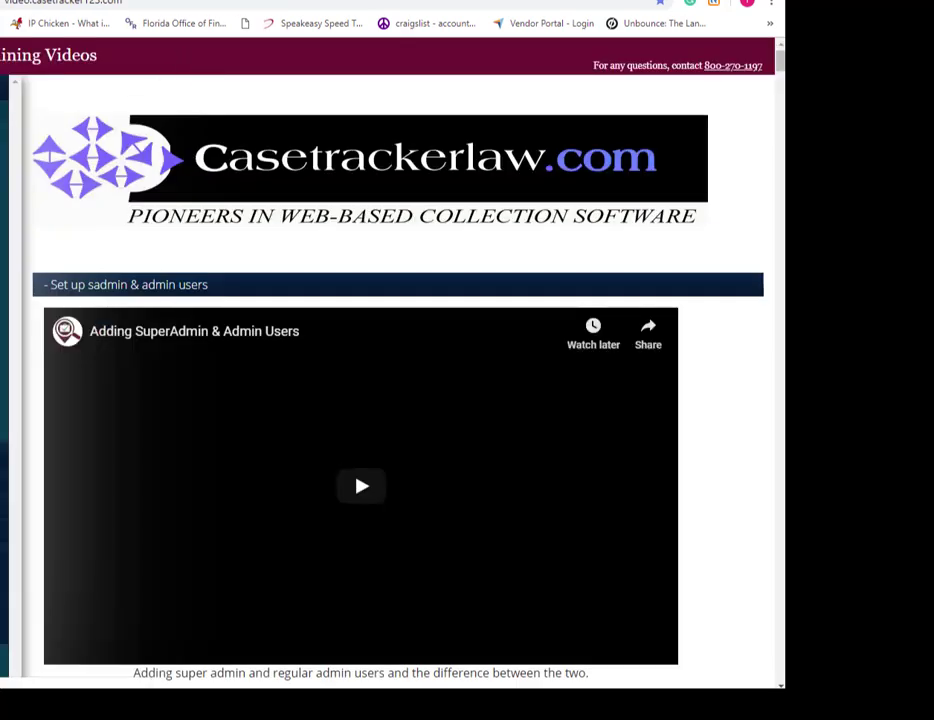
Return to Claim Reminders and check the claim search-by options, keeping Debtor/ Company Name.
{"action": "scroll", "coordinate": [400, 400], "scroll_direction": "down", "scroll_amount": 2}
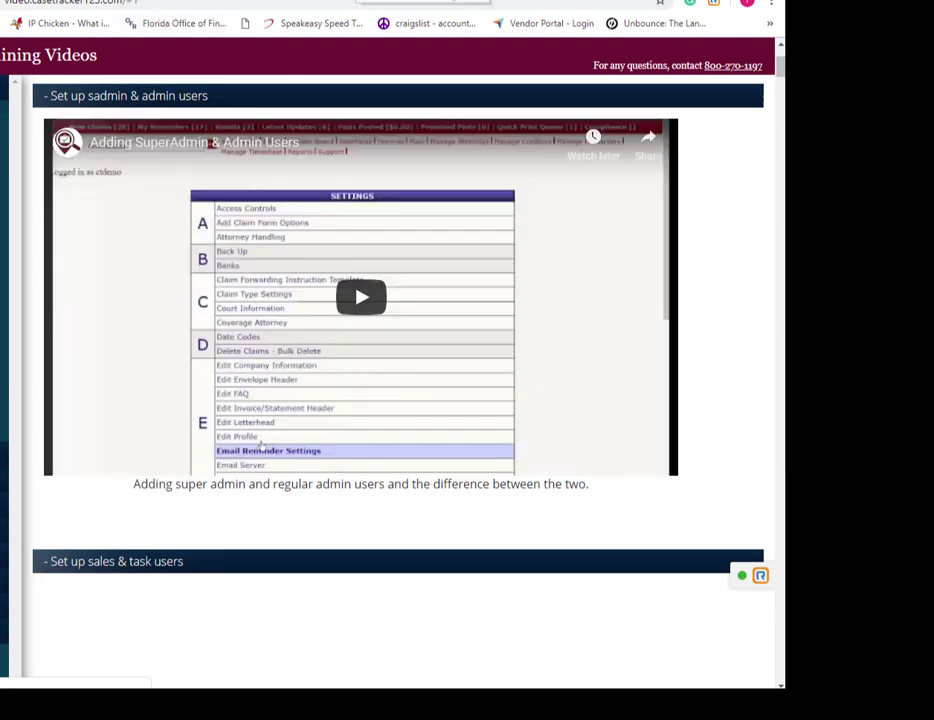
{"action": "left_click", "coordinate": [315, 0]}
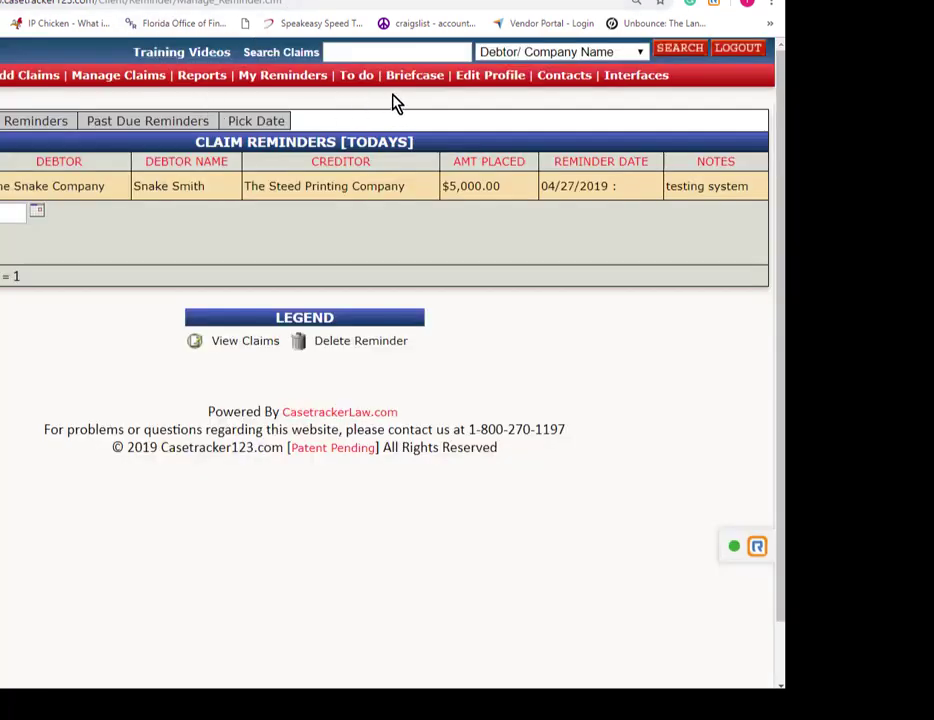
{"action": "left_click", "coordinate": [641, 55]}
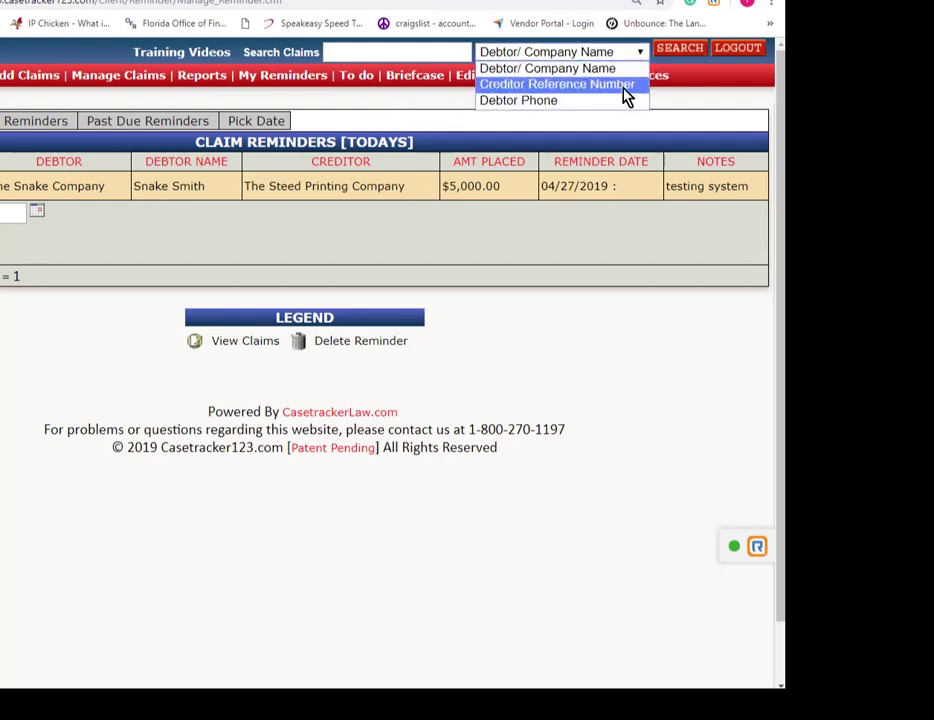
{"action": "left_click", "coordinate": [697, 105]}
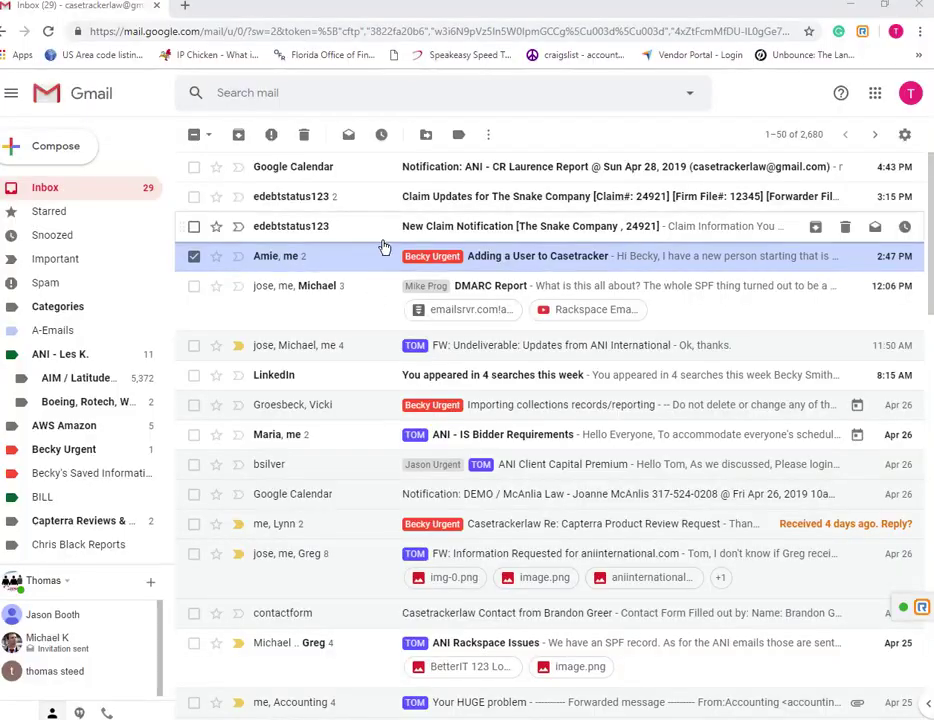
Read the New Claim Notification about The Snake Company's $5,000.00 claim, then return to the inbox.
{"action": "left_click", "coordinate": [428, 231]}
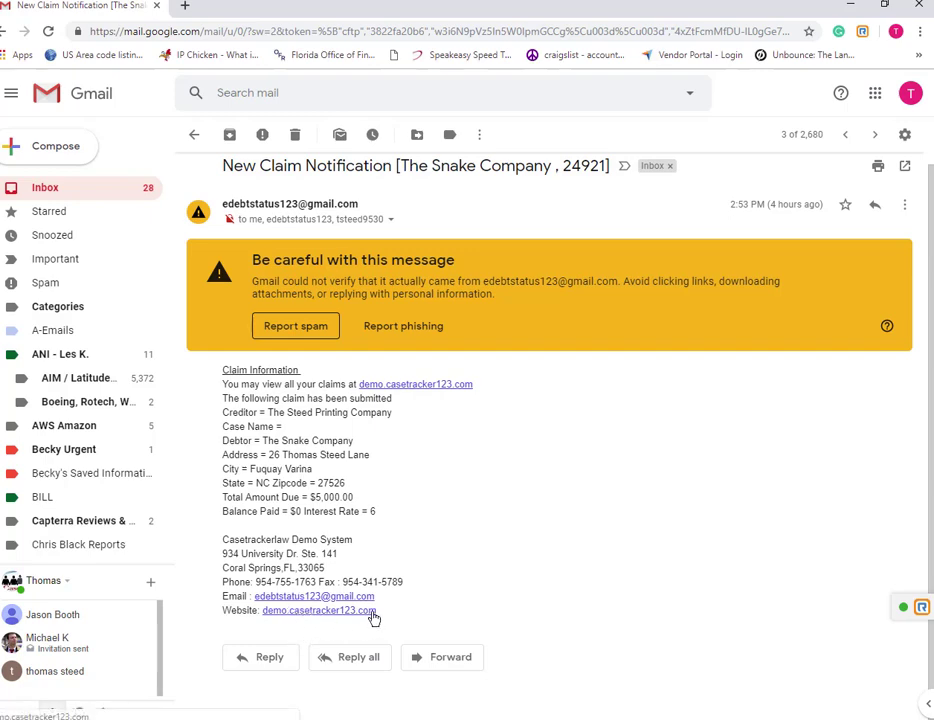
{"action": "left_click", "coordinate": [40, 190]}
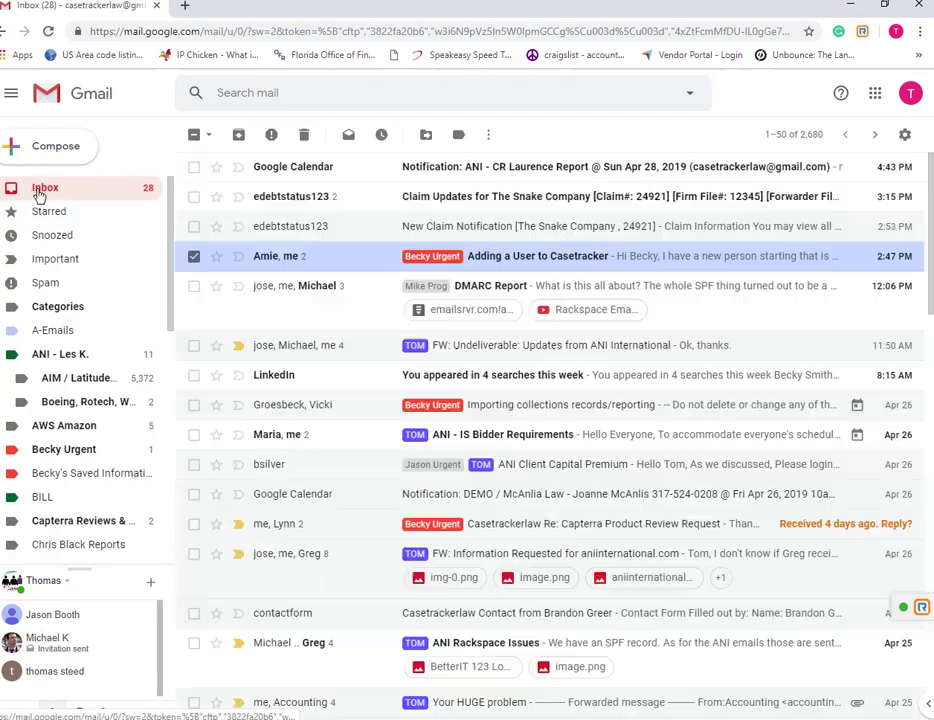
Review The Snake Company's Claim Updates email showing status 1st Demand Letter, briefly visiting its demo link.
{"action": "left_click", "coordinate": [428, 208]}
{"action": "scroll", "coordinate": [378, 459], "scroll_direction": "down", "scroll_amount": 2}
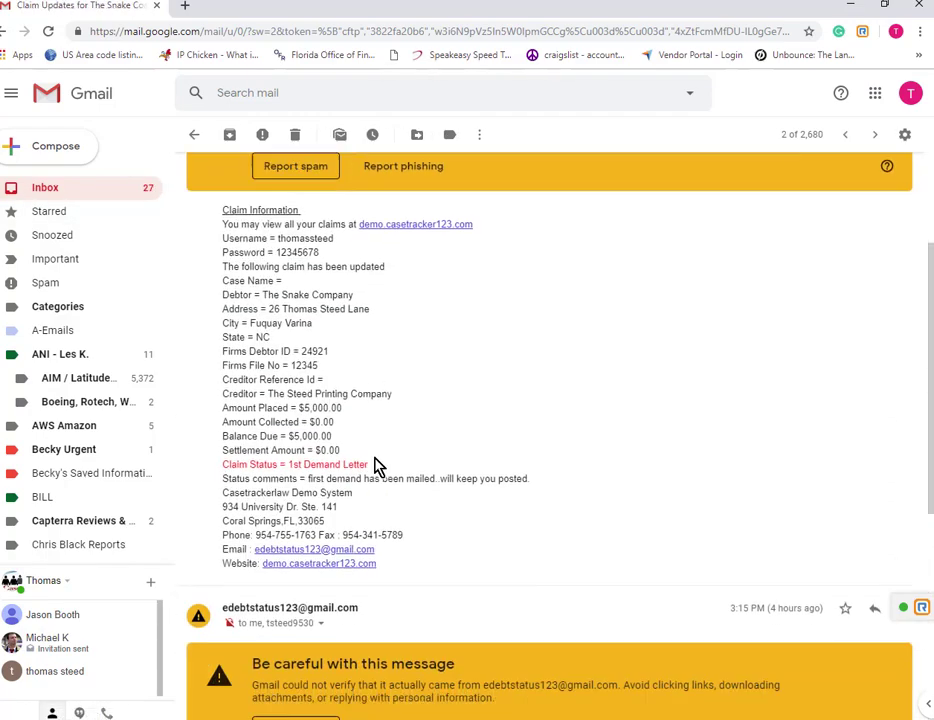
{"action": "scroll", "coordinate": [320, 320], "scroll_direction": "down", "scroll_amount": 4}
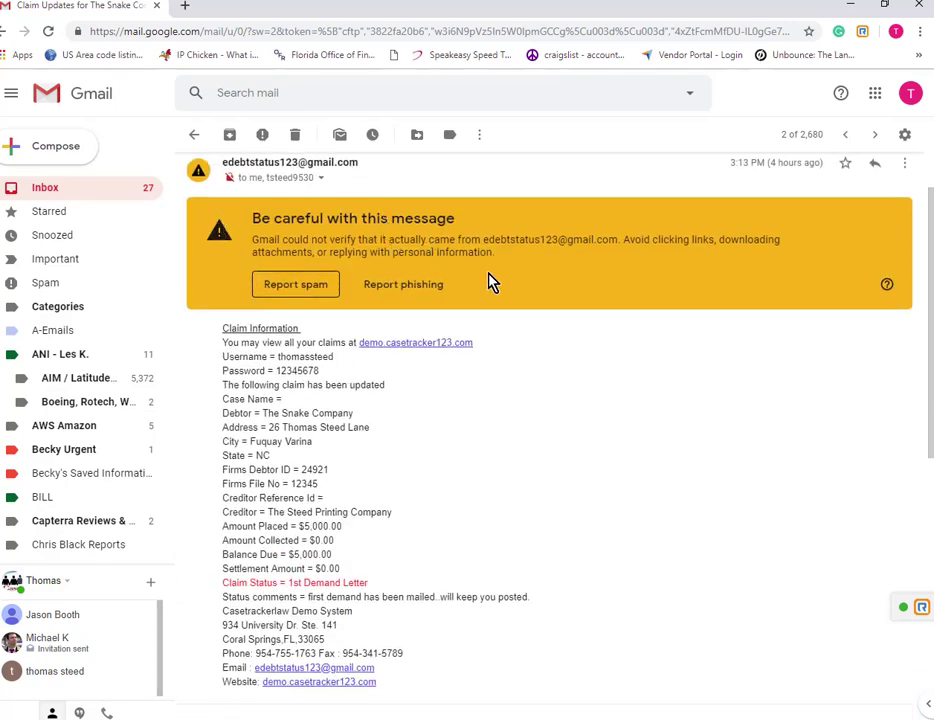
{"action": "scroll", "coordinate": [492, 305], "scroll_direction": "down", "scroll_amount": 3}
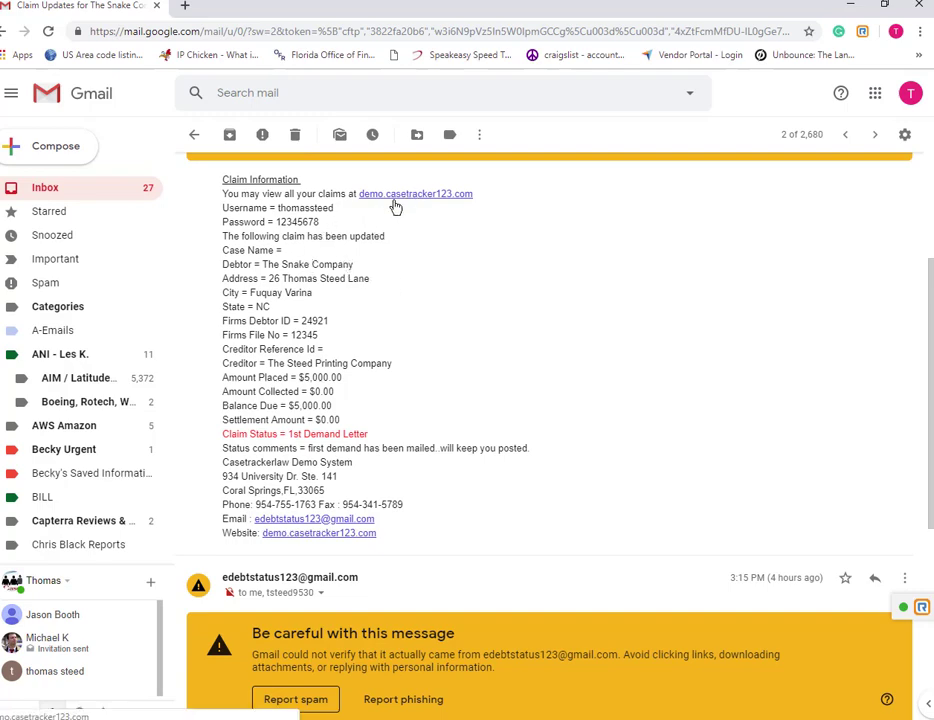
{"action": "mouse_move", "coordinate": [303, 226]}
{"action": "scroll", "coordinate": [369, 313], "scroll_direction": "up", "scroll_amount": 1}
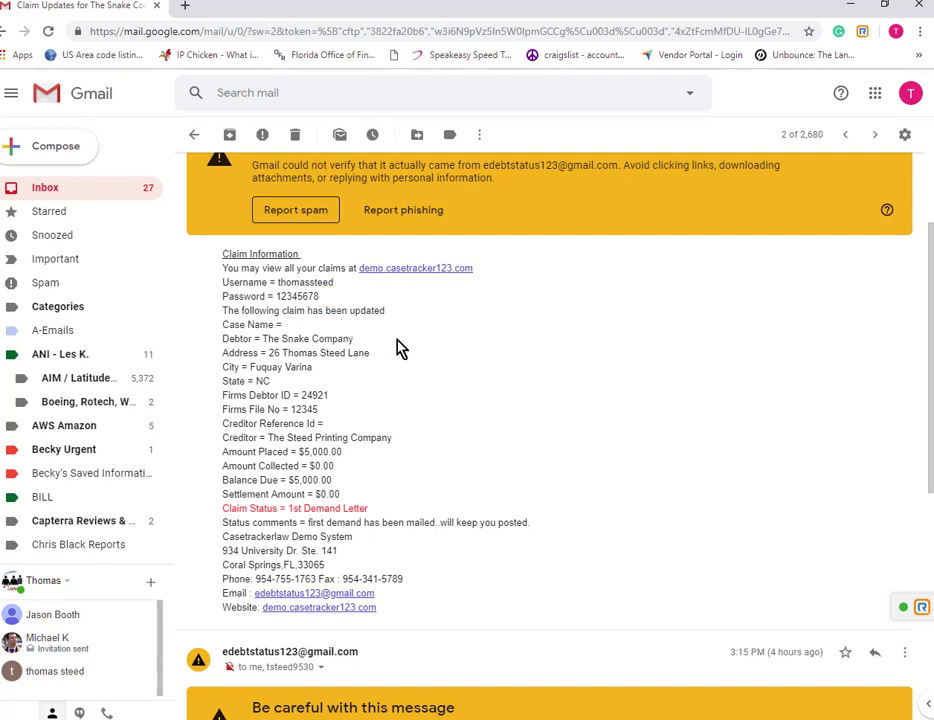
{"action": "left_click", "coordinate": [407, 272]}
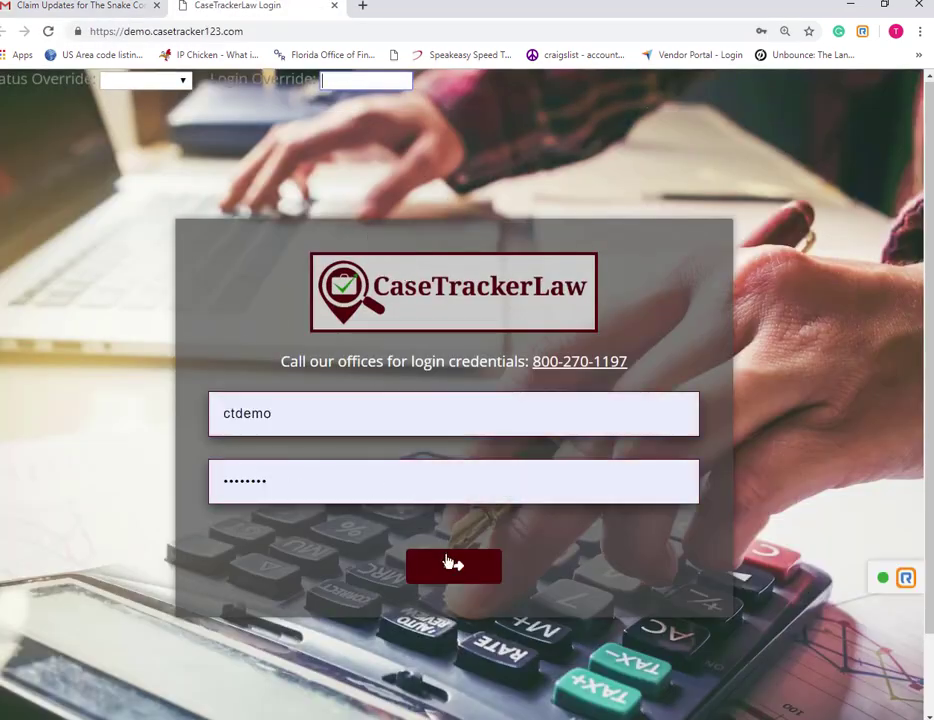
{"action": "left_click", "coordinate": [335, 6]}
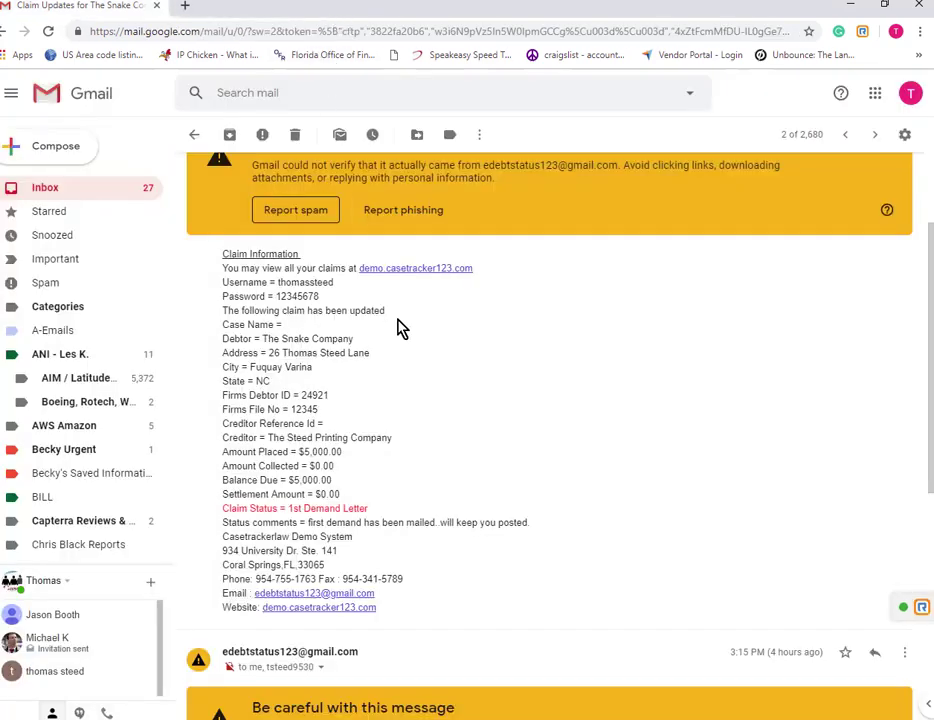